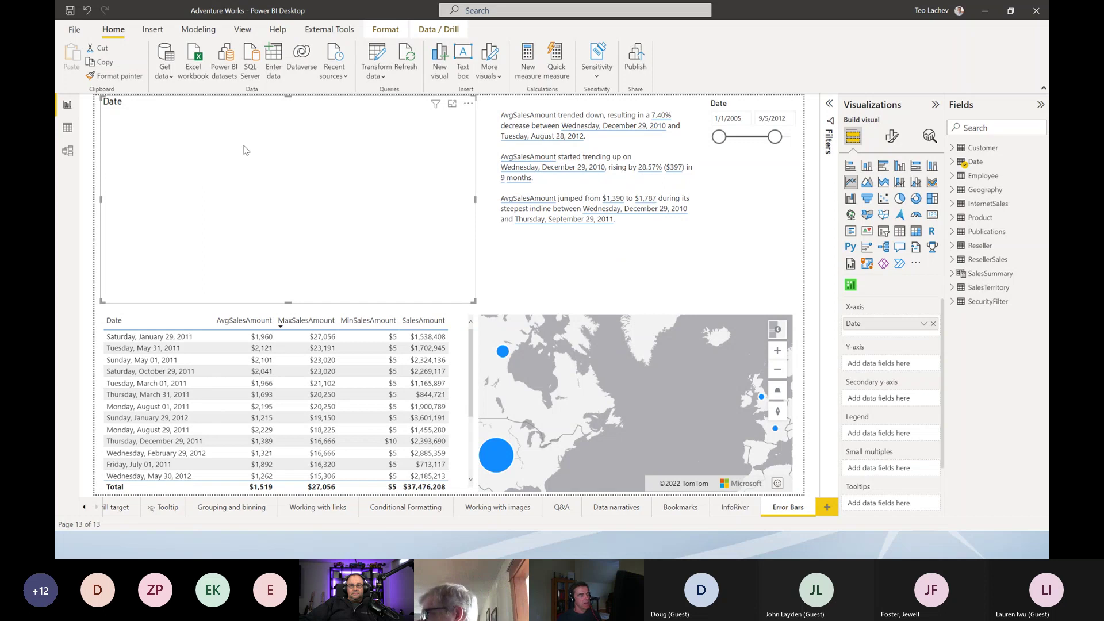
- Find the AvgSalesAmount measure and add it to the Y-axis of the line chart by Date
click(989, 129)
text(avg)
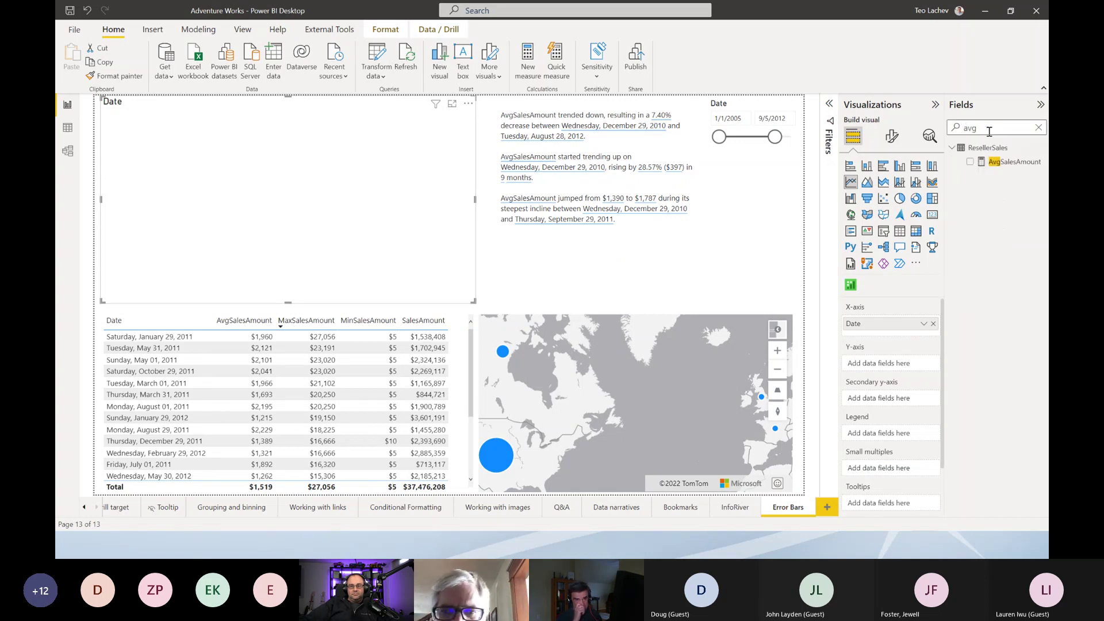
click(971, 163)
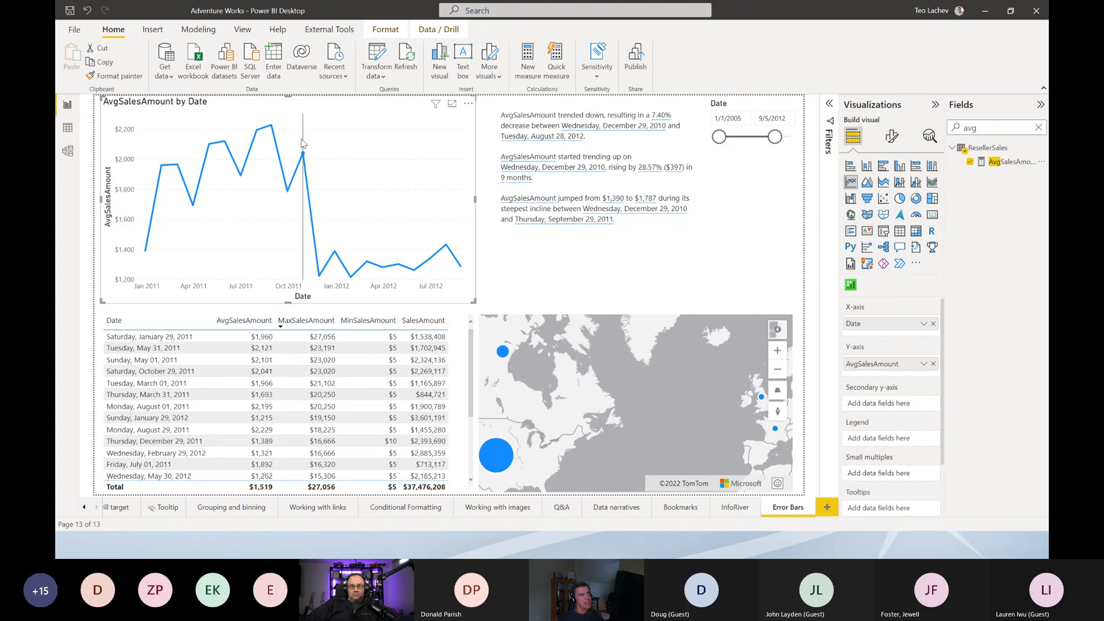
mouse_move(304, 159)
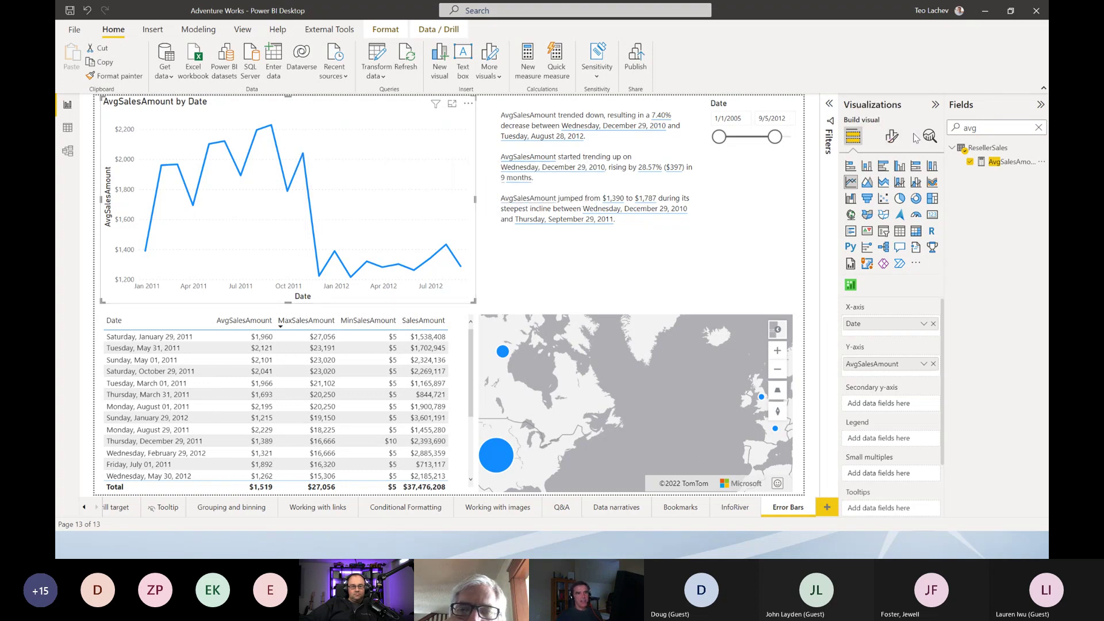
- Enable error bars for AvgSalesAmount in the line chart's analytics settings
click(928, 137)
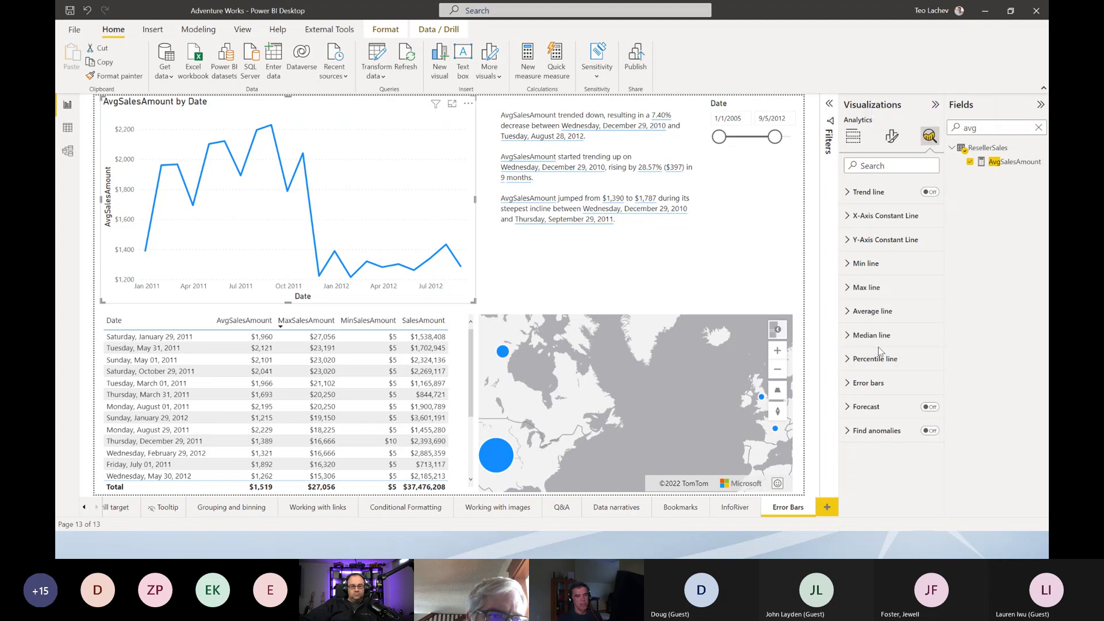
click(871, 383)
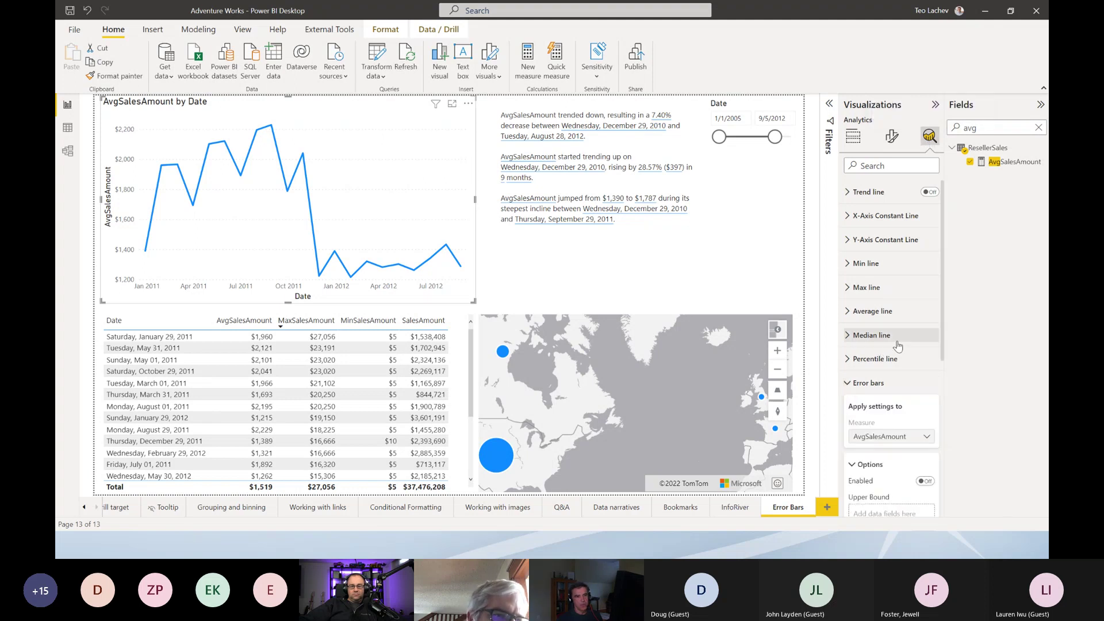
scroll(899, 345, down, 3)
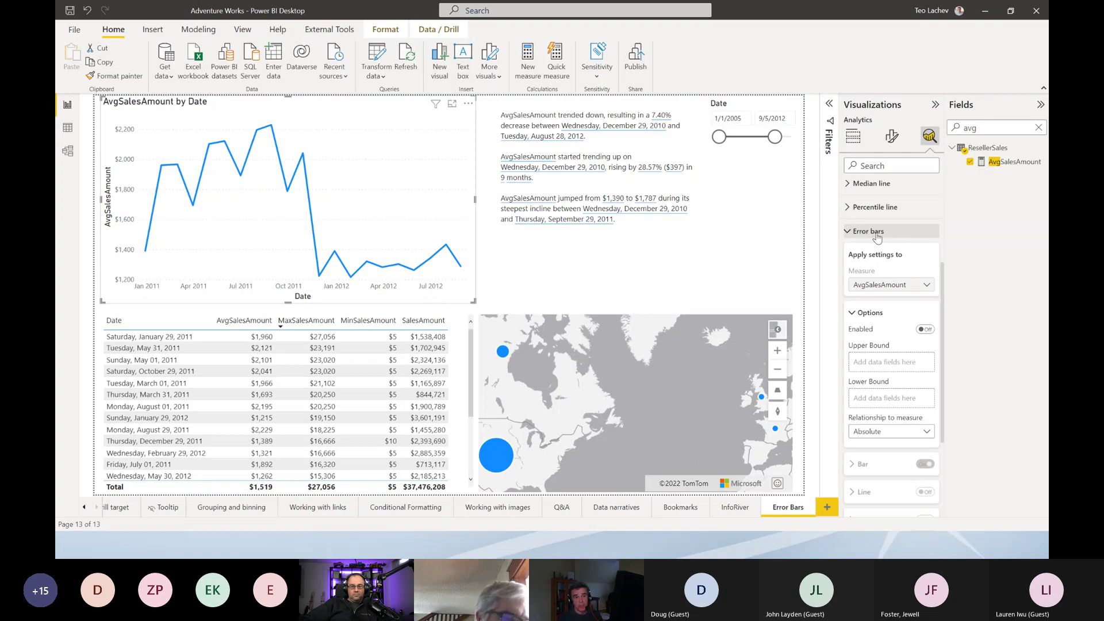
click(924, 329)
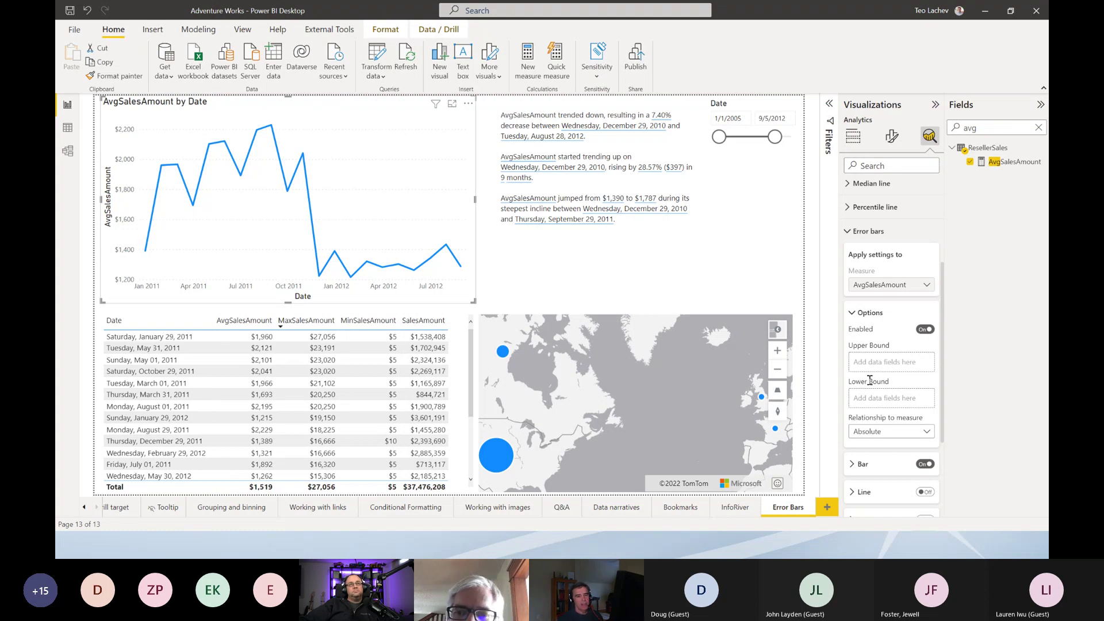
- Find the MaxSalesAmount measure and assign it as the upper bound of the error bars
double_click(971, 127)
text(max)
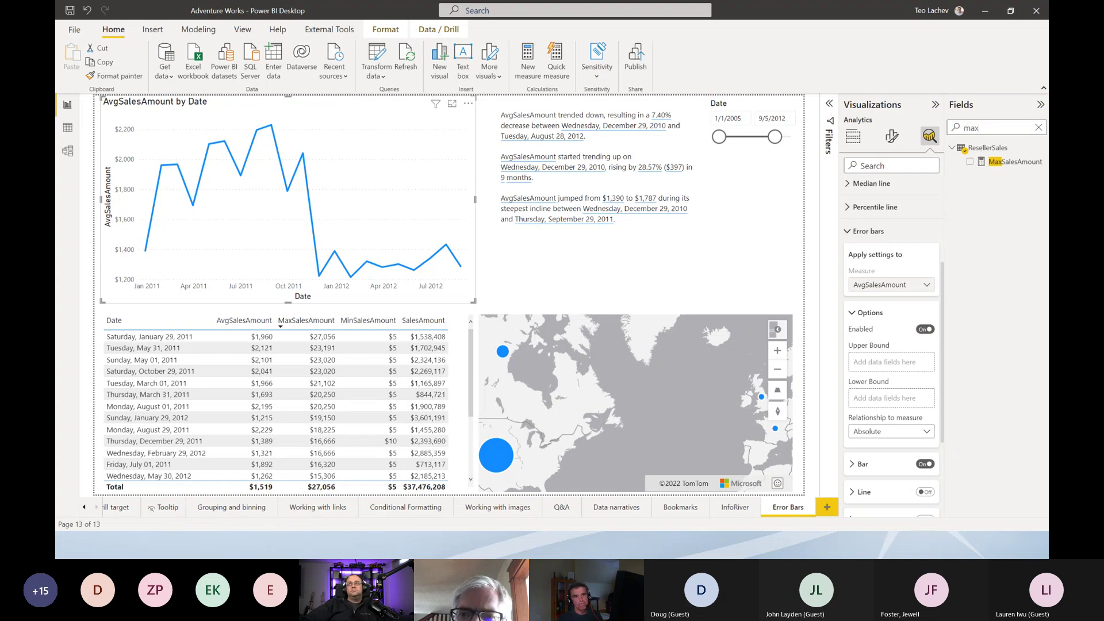
click(1020, 164)
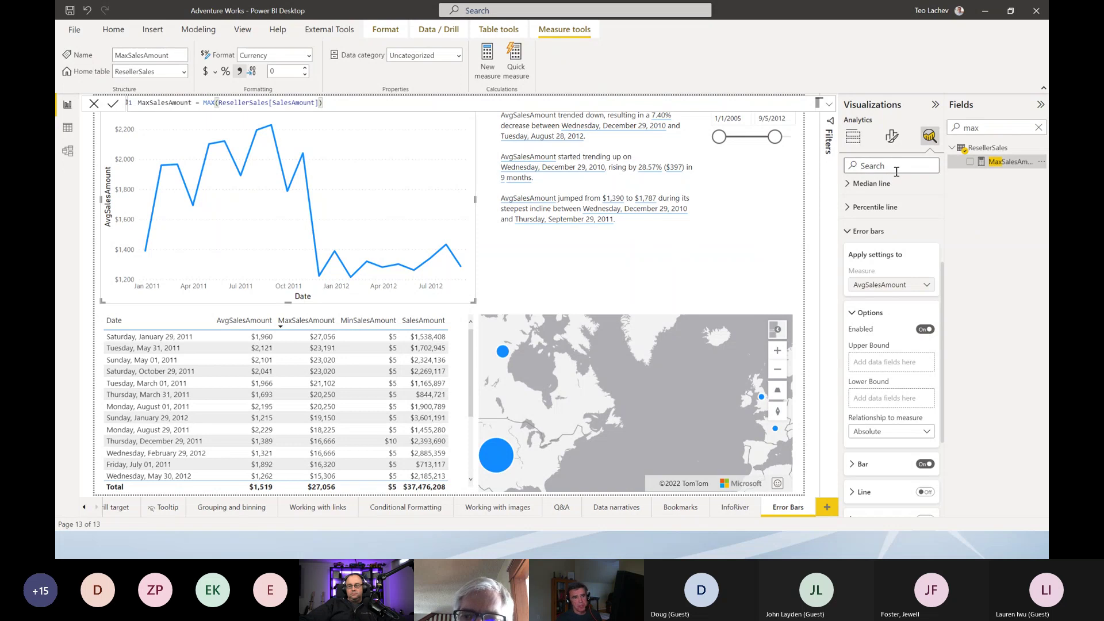
drag(993, 170, 892, 369)
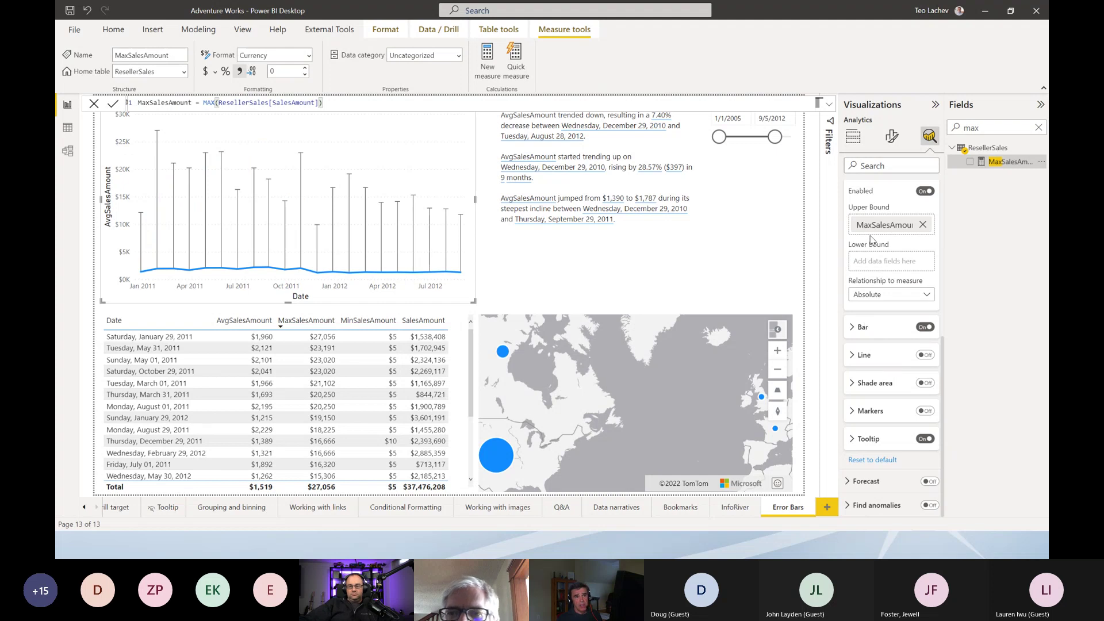
- Assign the MinSalesAmount measure as the error bars' lower bound and dismiss the open measure formula
double_click(970, 128)
text(min)
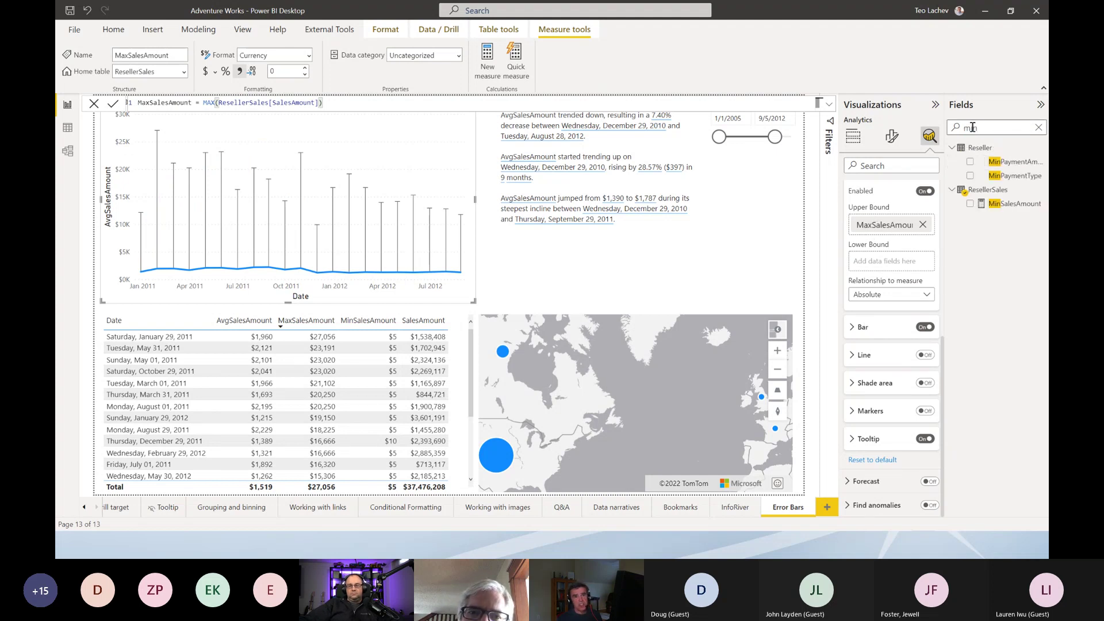
drag(1015, 204, 900, 261)
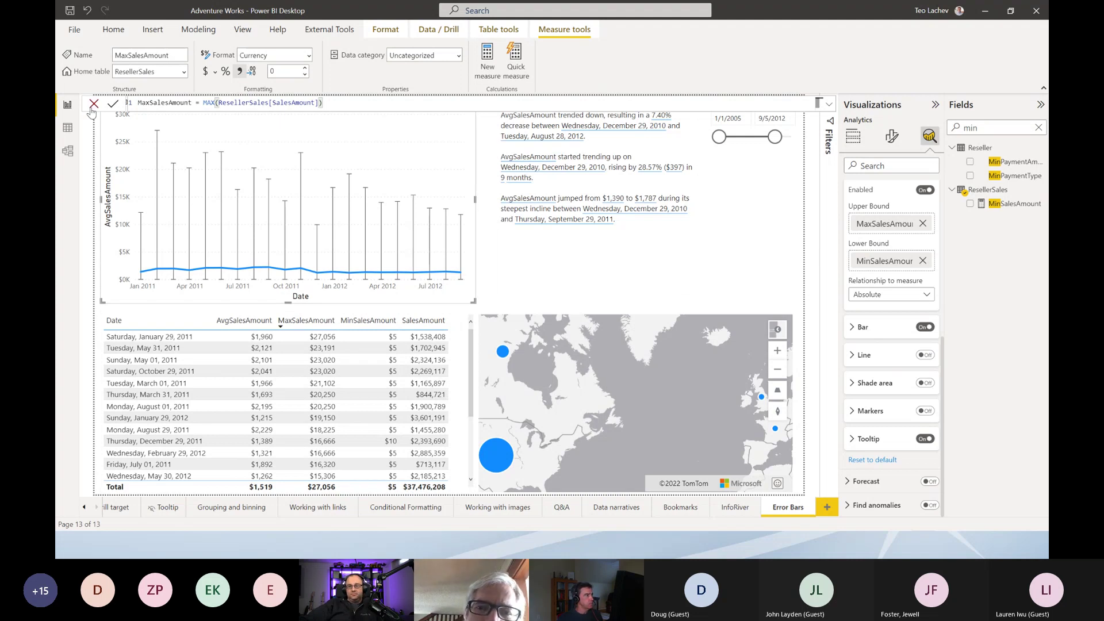
click(92, 107)
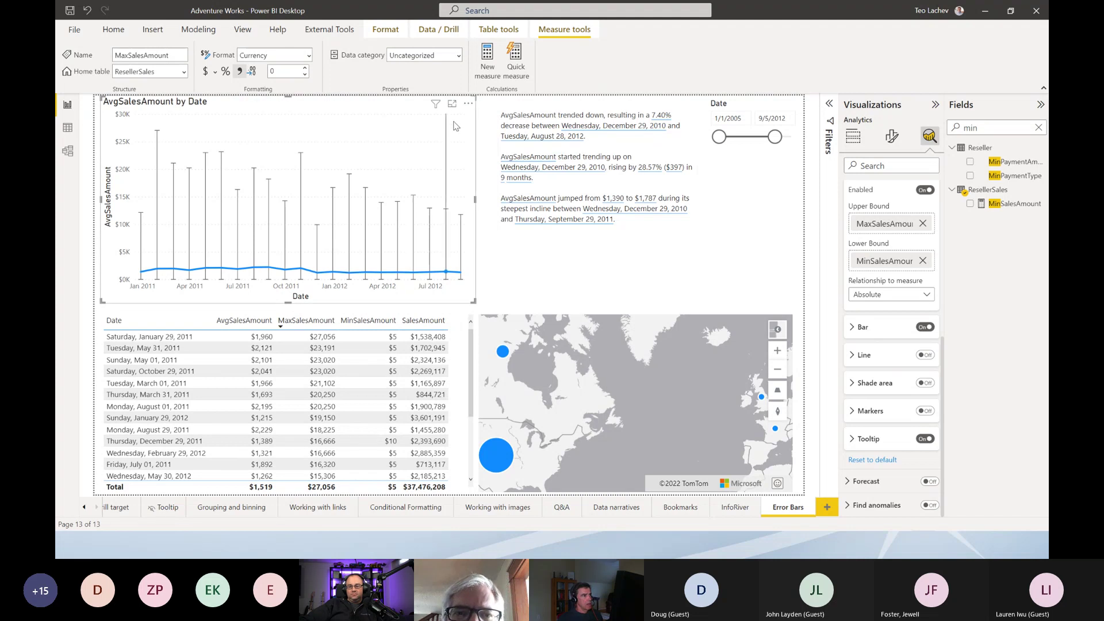
- Enlarge the line chart in focus mode and review the error bars' relationship to measure choices
click(451, 105)
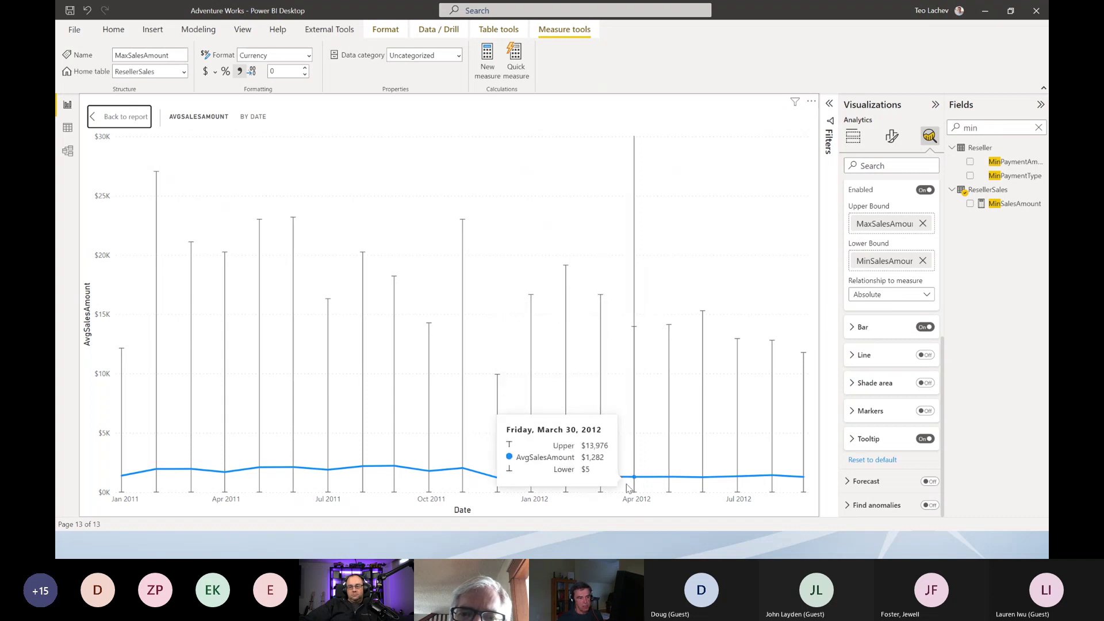
click(864, 295)
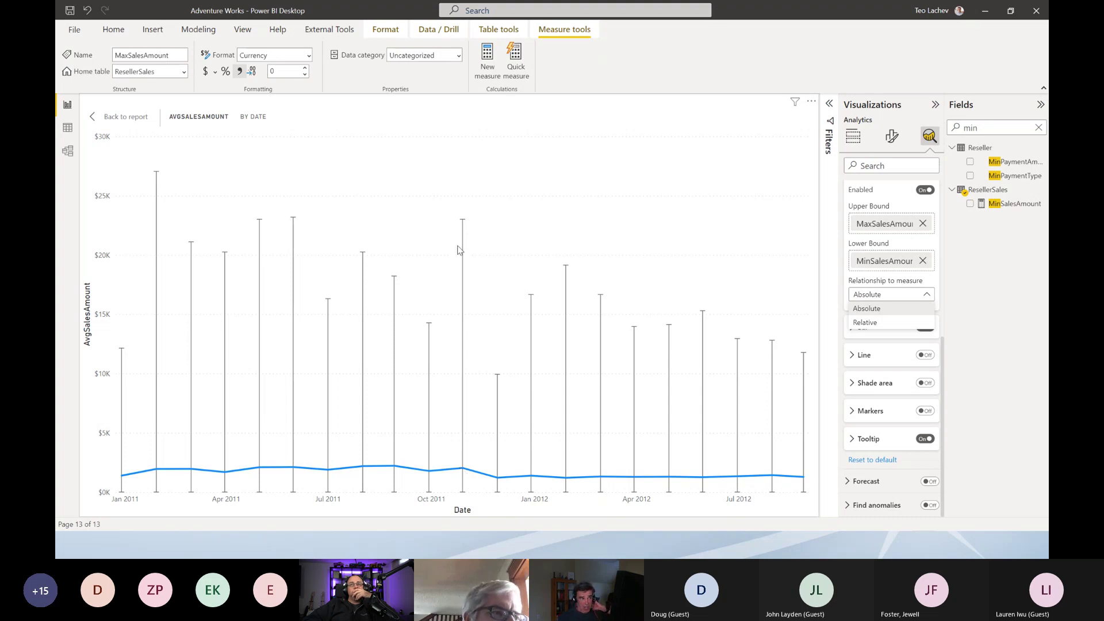
click(843, 368)
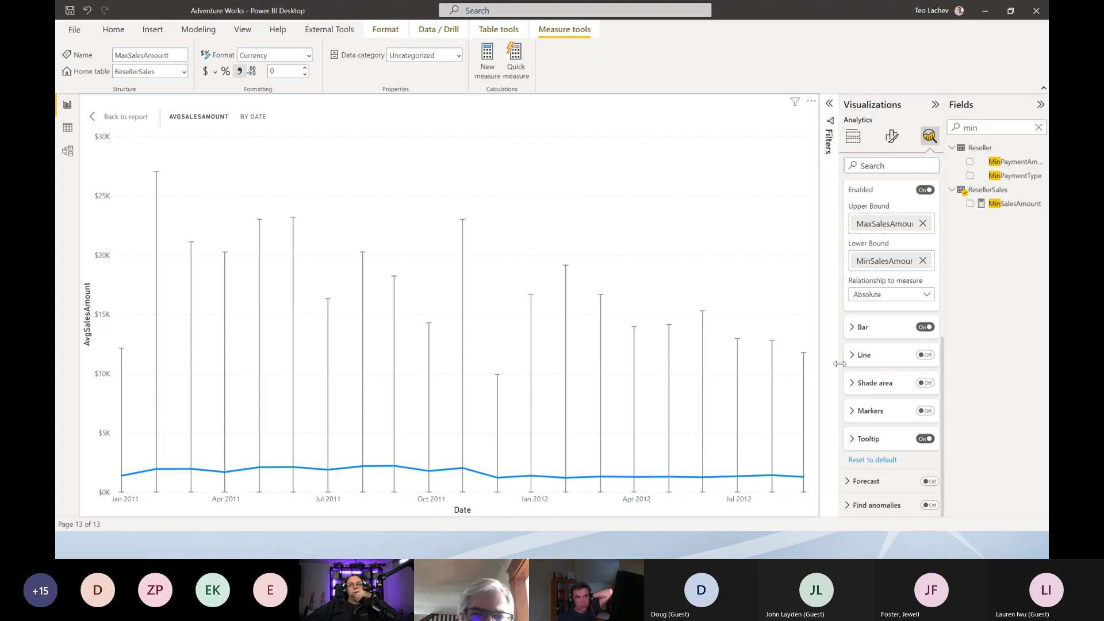
- Set the error bars' end style to Dot and their width to 3 px
click(852, 329)
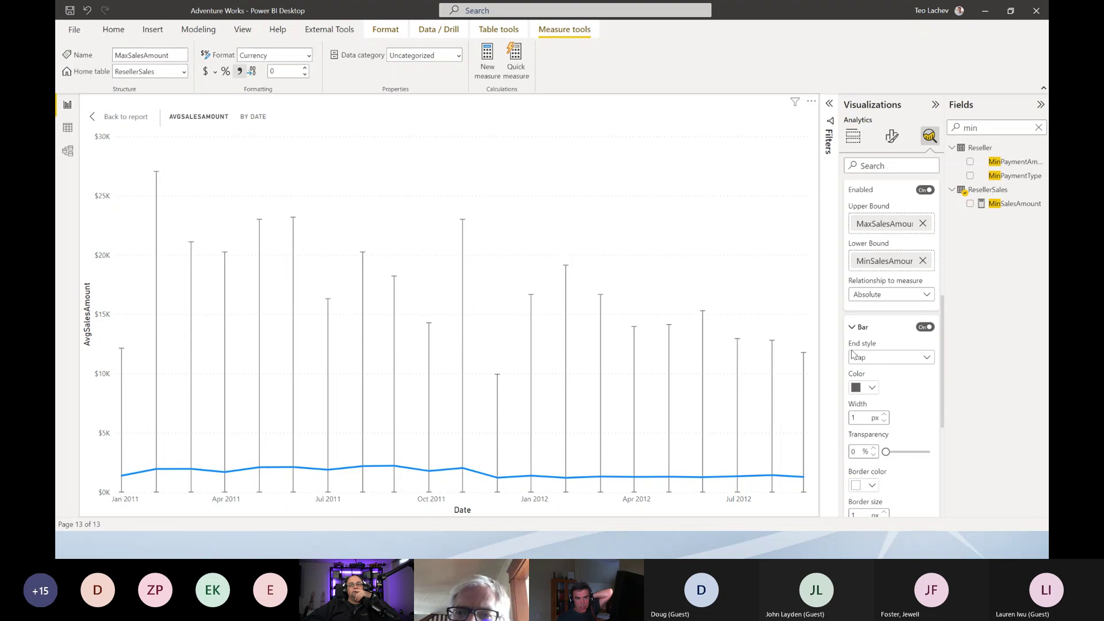
click(859, 358)
click(860, 387)
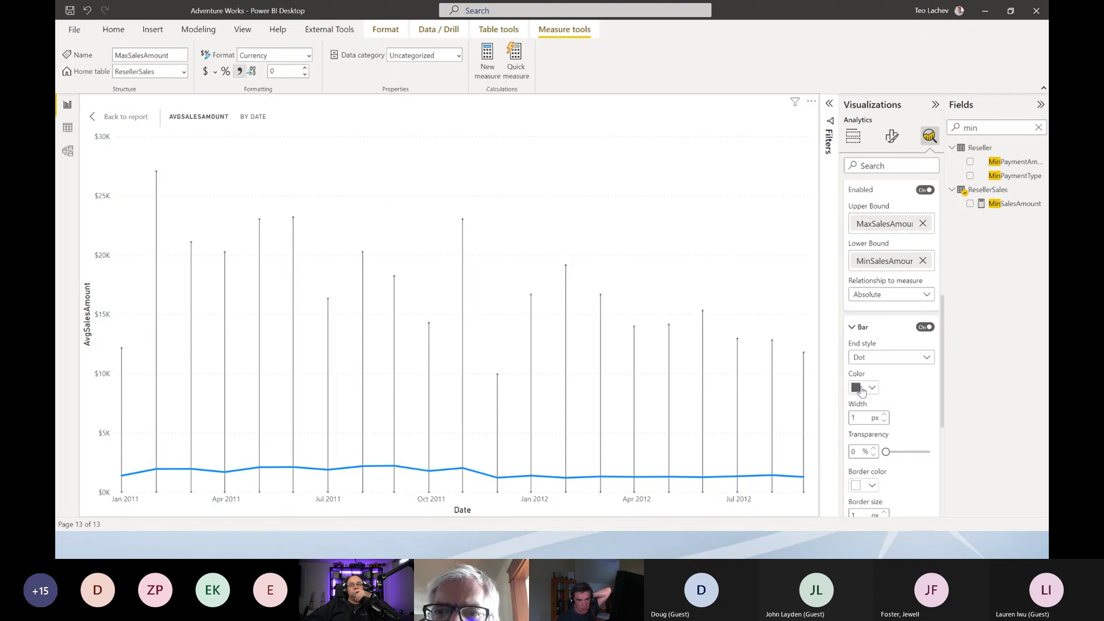
click(884, 415)
click(884, 415)
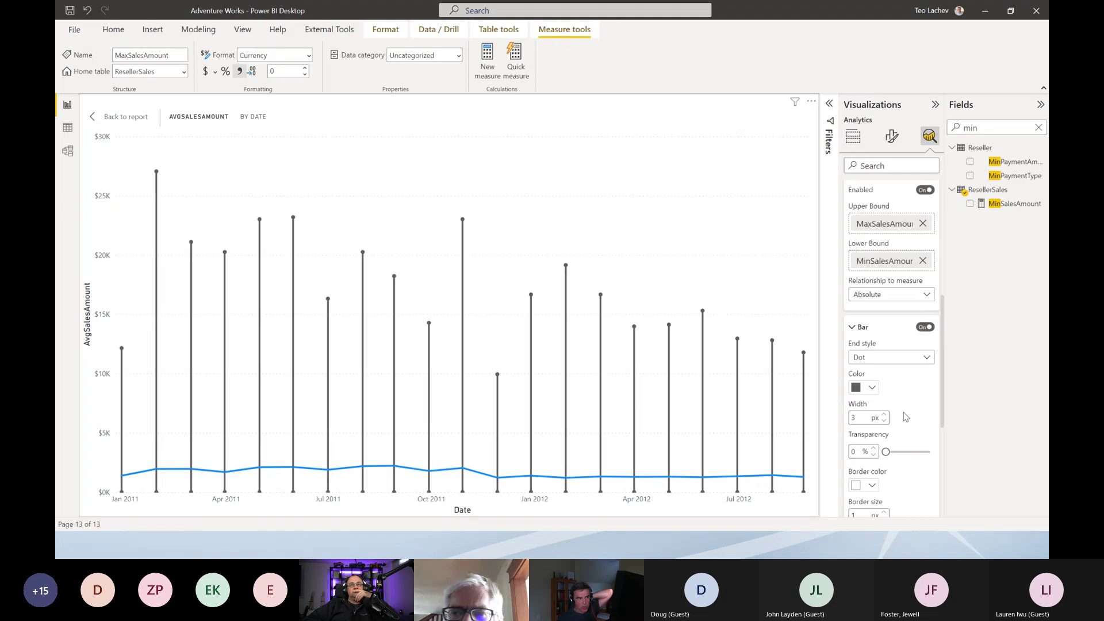
- Give the error bars an orange border color and return from focus mode to the report page
scroll(891, 409, down, 2)
click(871, 384)
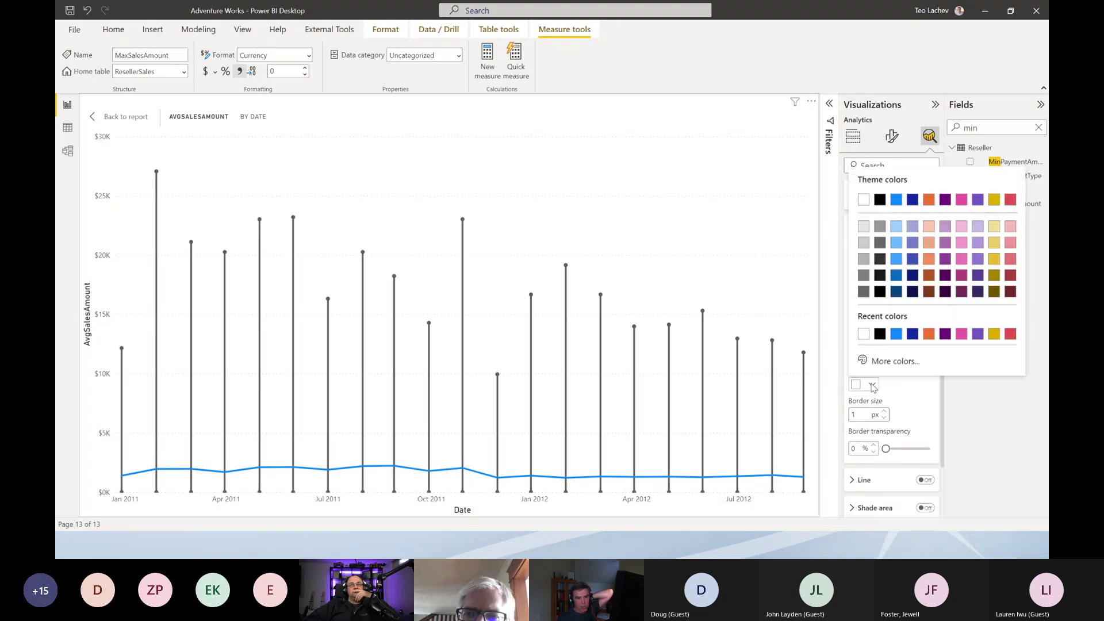
click(923, 333)
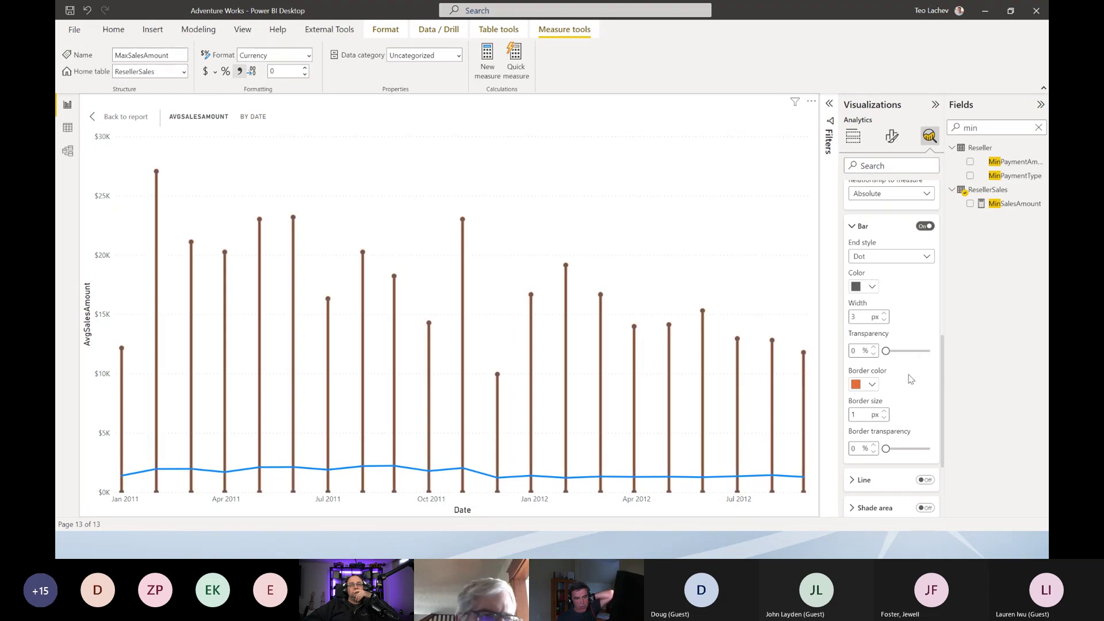
scroll(848, 361, down, 2)
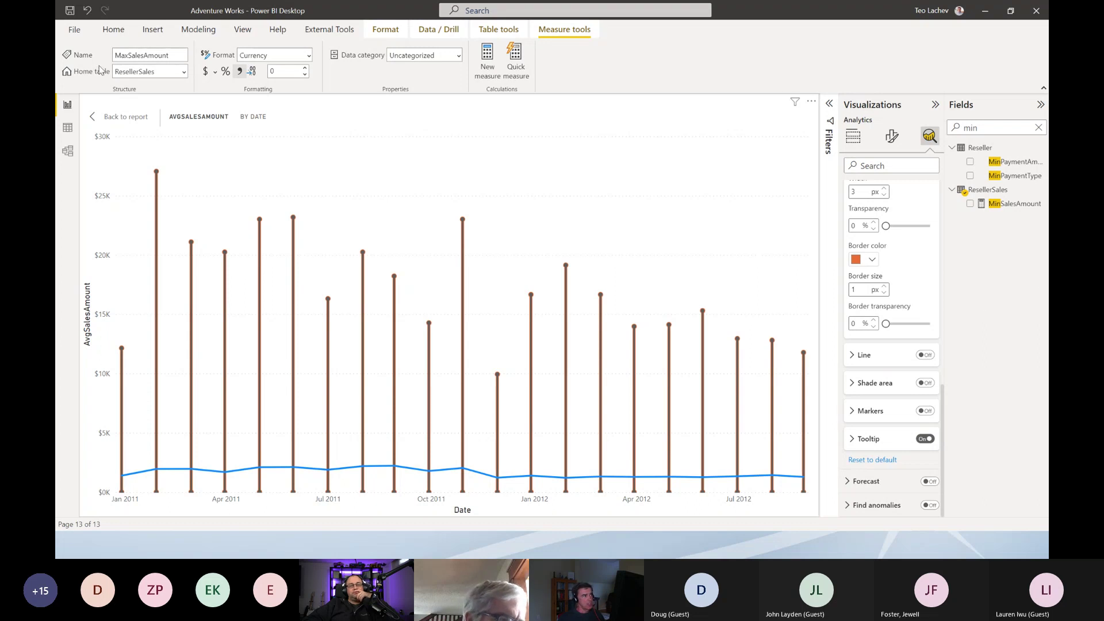
click(94, 120)
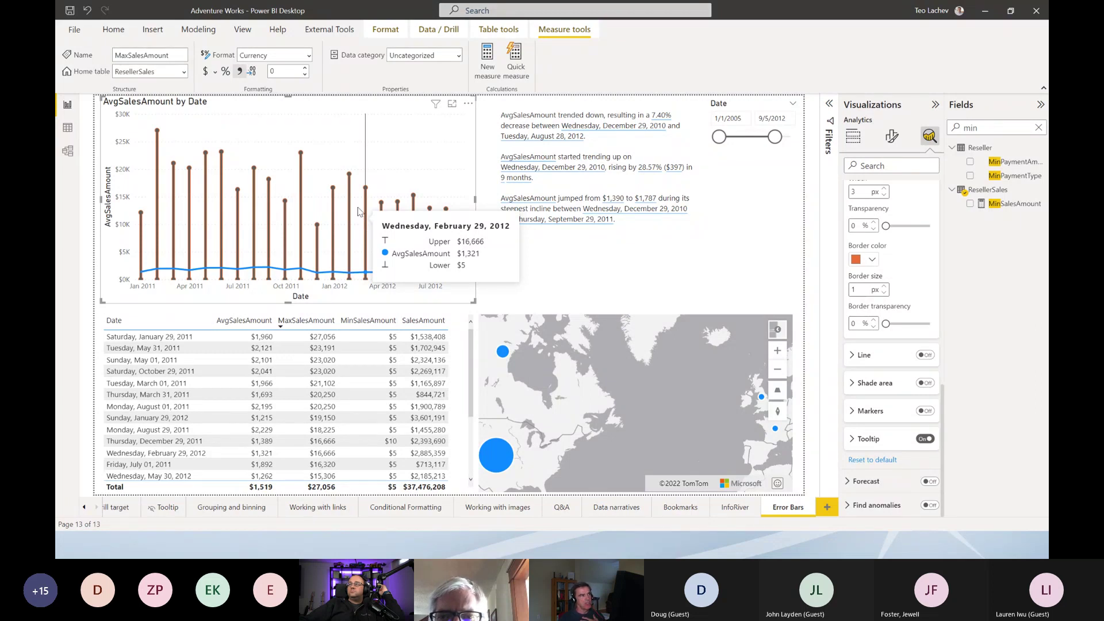
- Turn off the AvgSalesAmount chart's Y-axis and X-axis in the mobile layout, then return to the desktop layout
click(244, 32)
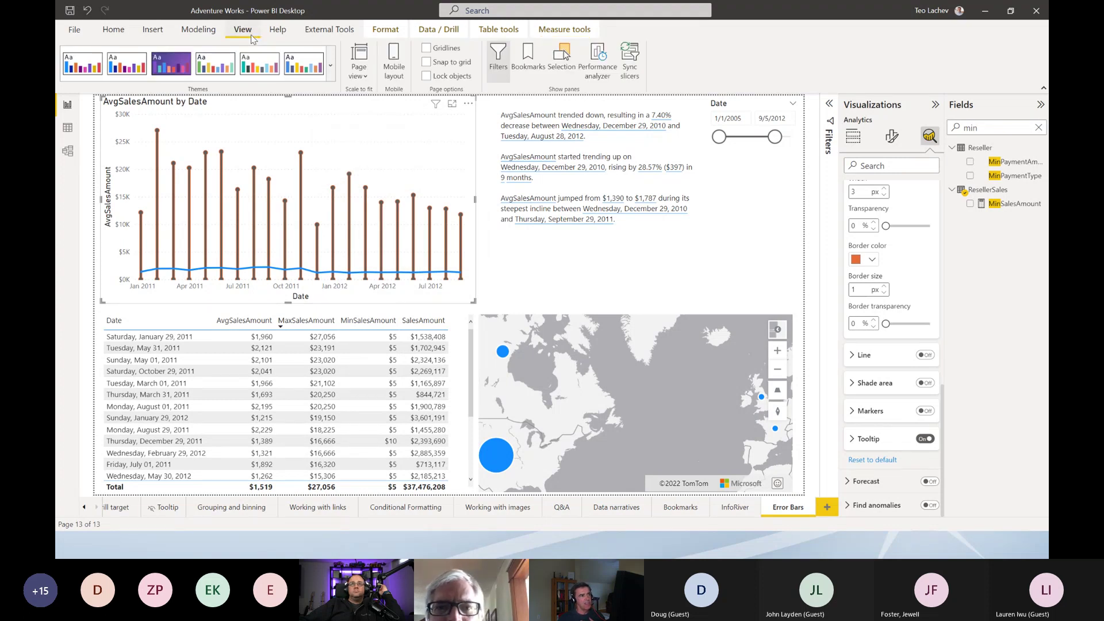
click(394, 70)
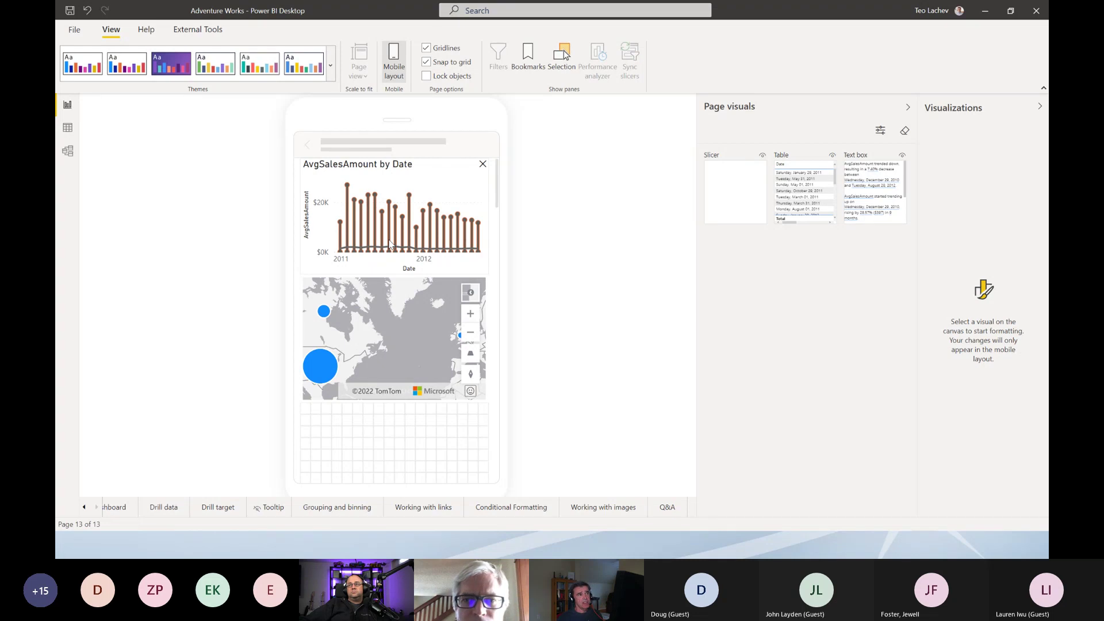
click(435, 176)
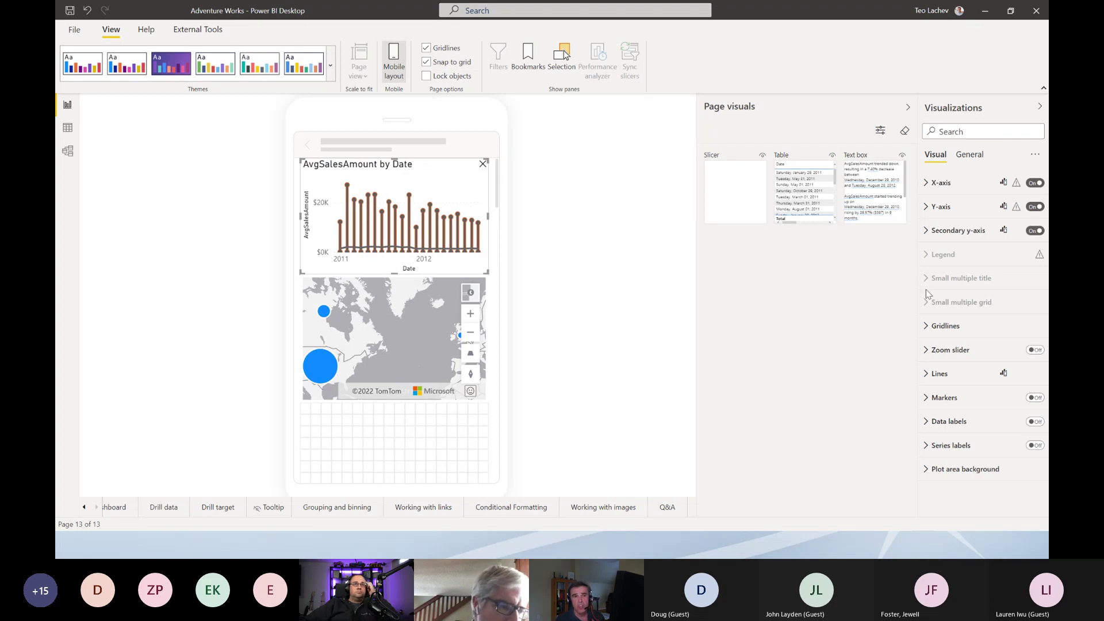
click(1034, 207)
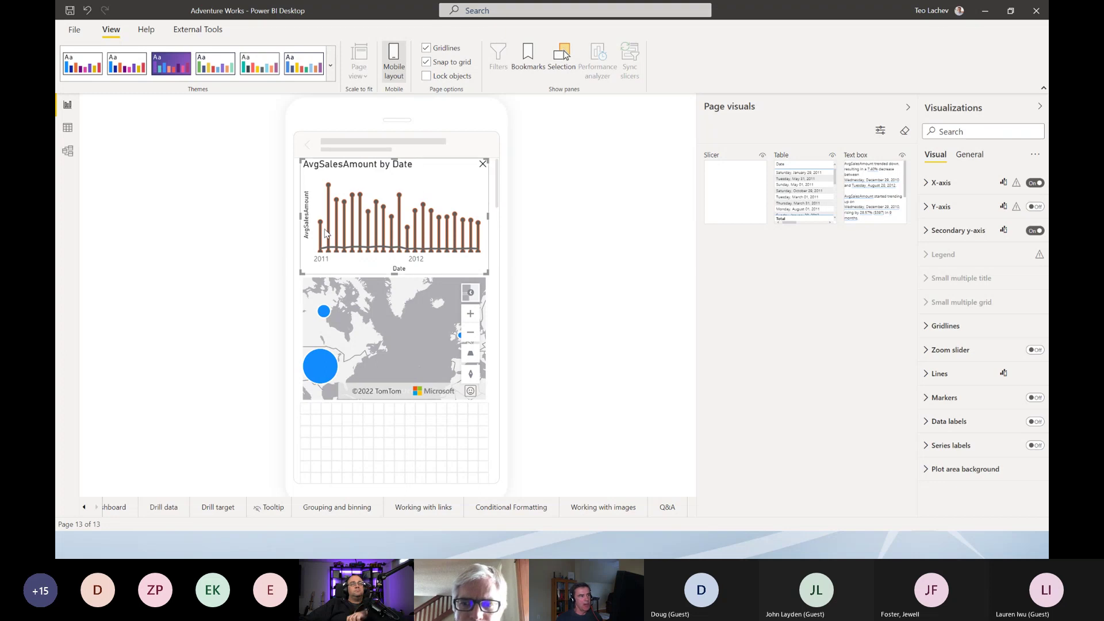
click(1032, 184)
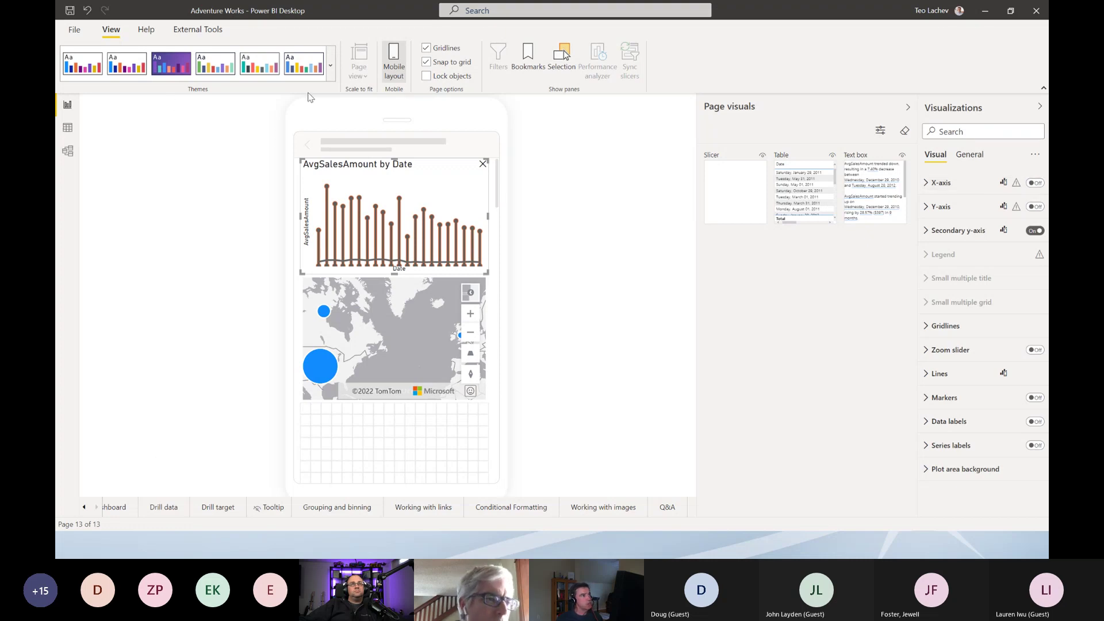
click(391, 75)
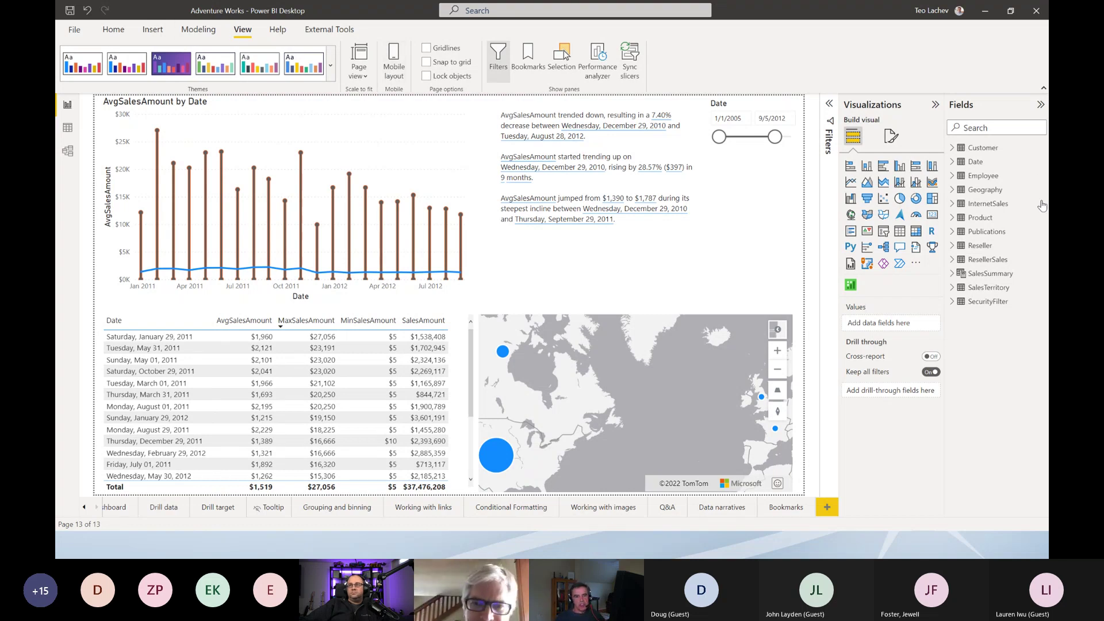
mouse_move(978, 196)
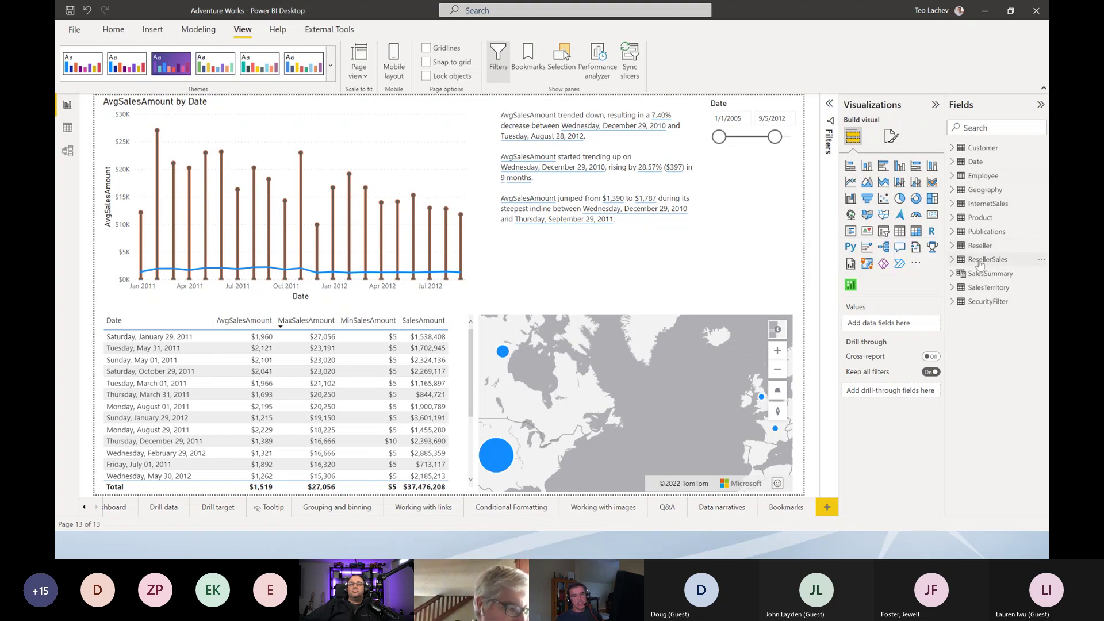
right_click(980, 264)
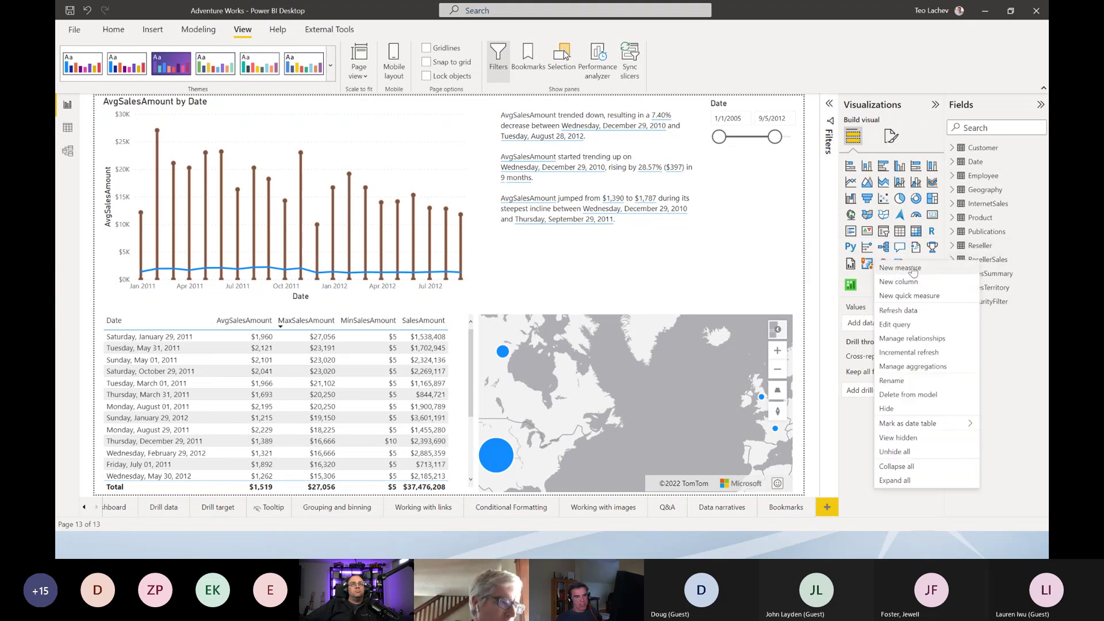
click(913, 268)
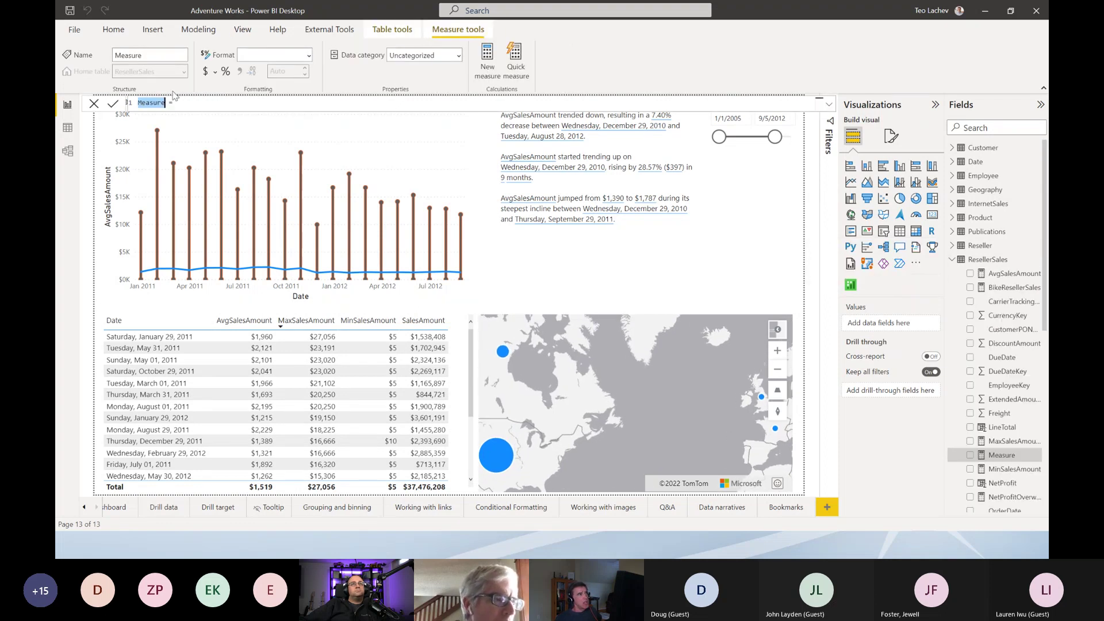
click(186, 103)
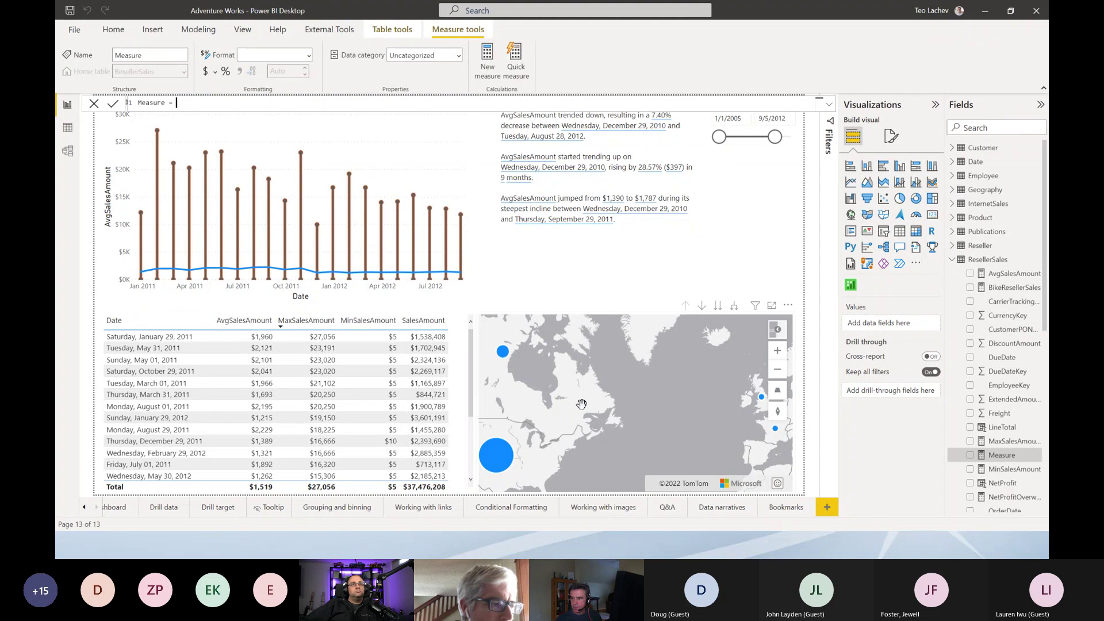
click(601, 380)
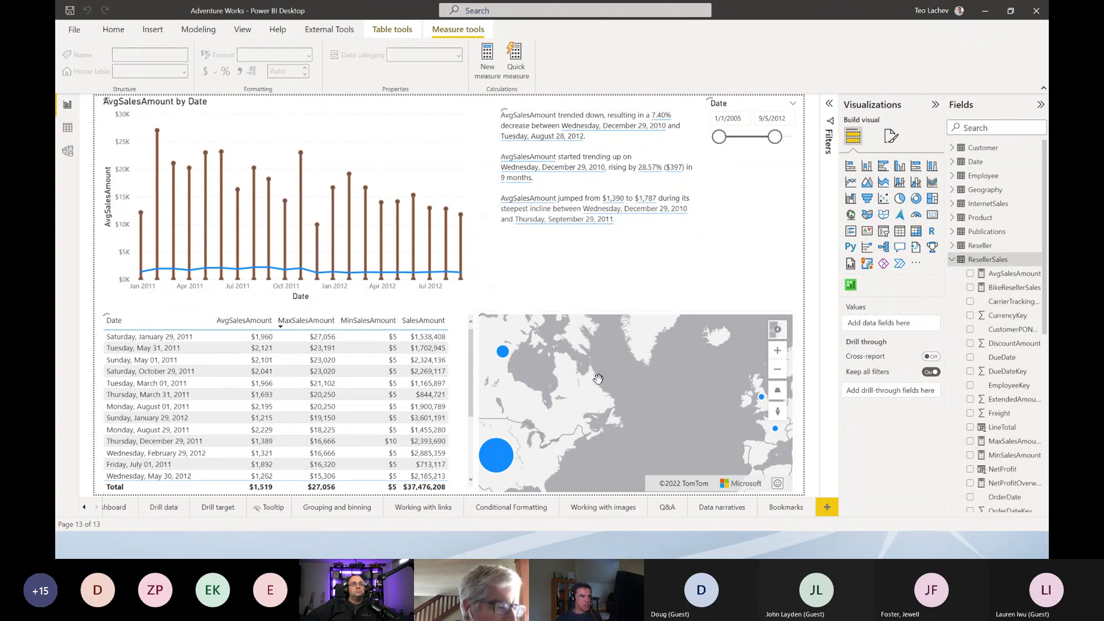
drag(568, 378, 625, 388)
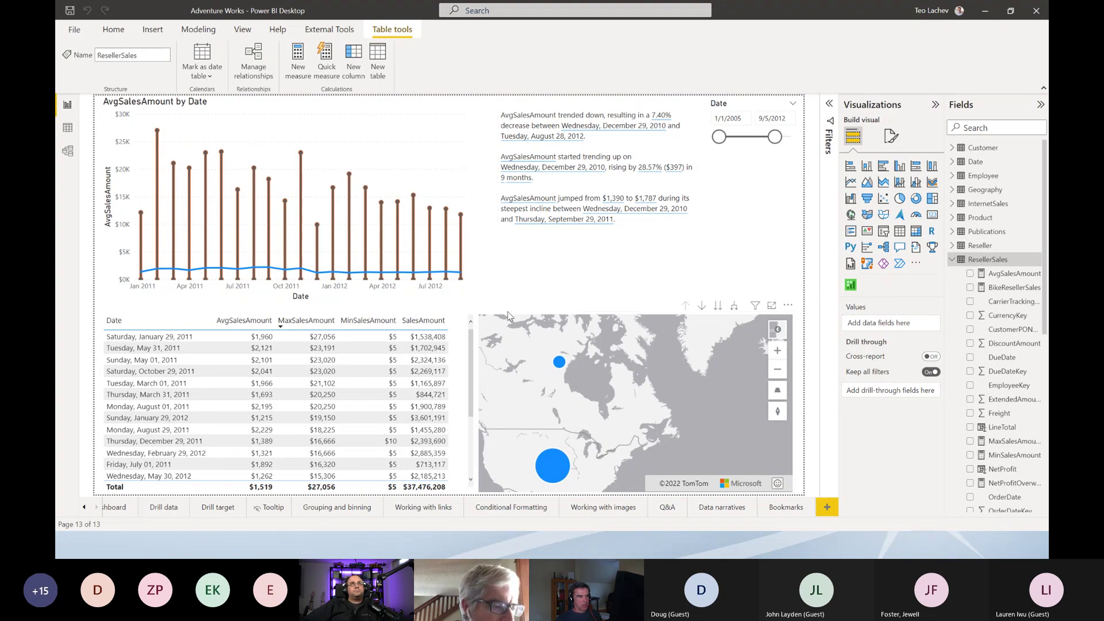
- Show the map visual's Reference Layer upload option and turn on its Traffic layer
click(508, 316)
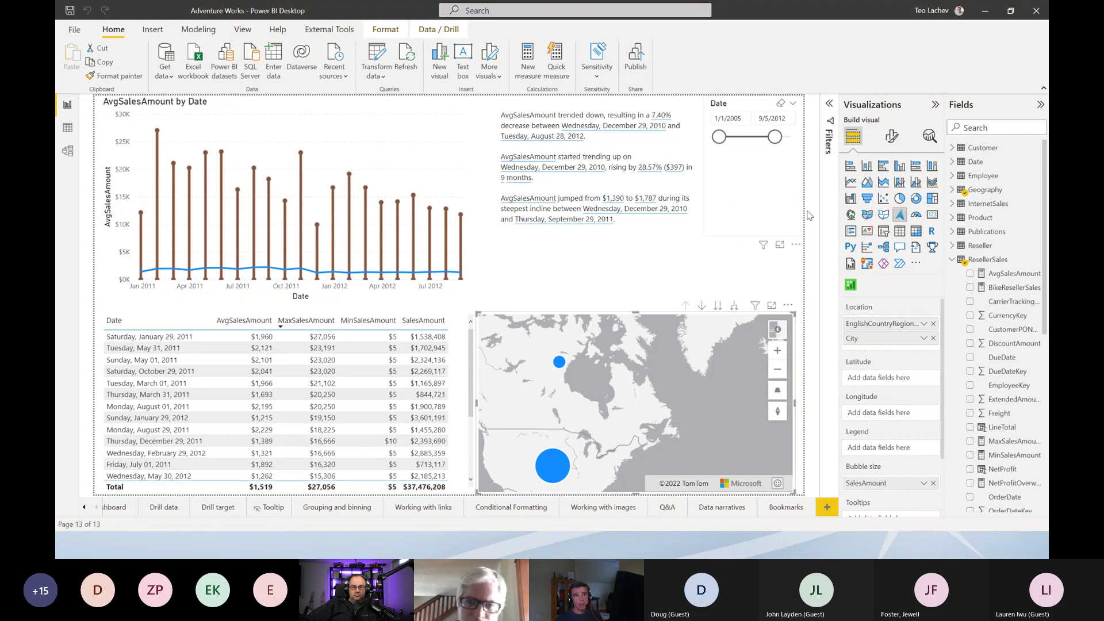
click(890, 143)
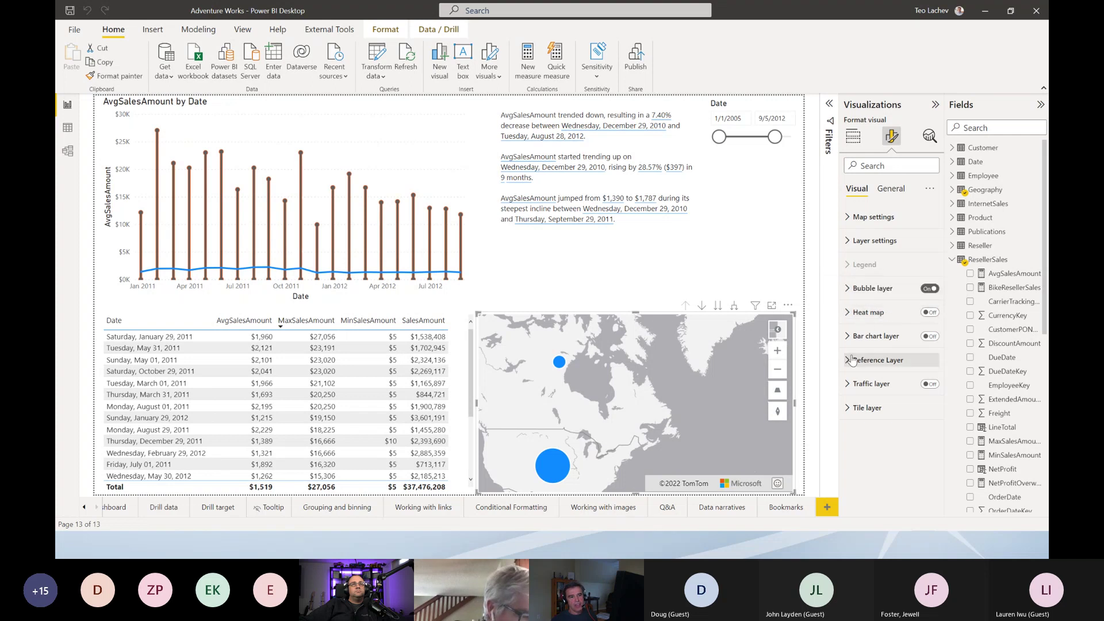
click(849, 361)
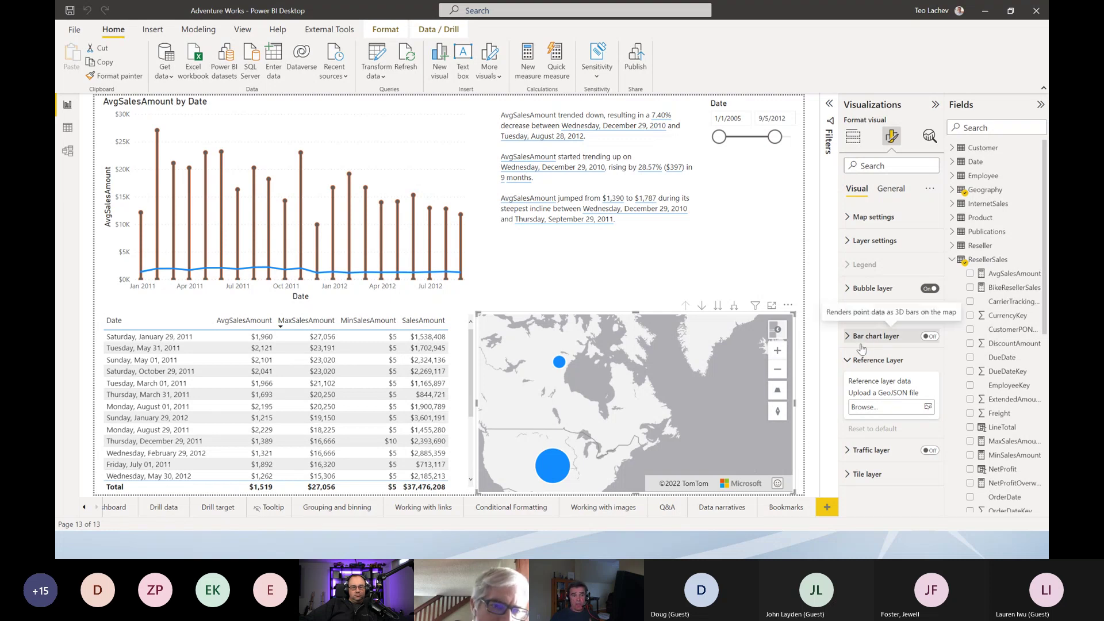
click(847, 452)
click(930, 450)
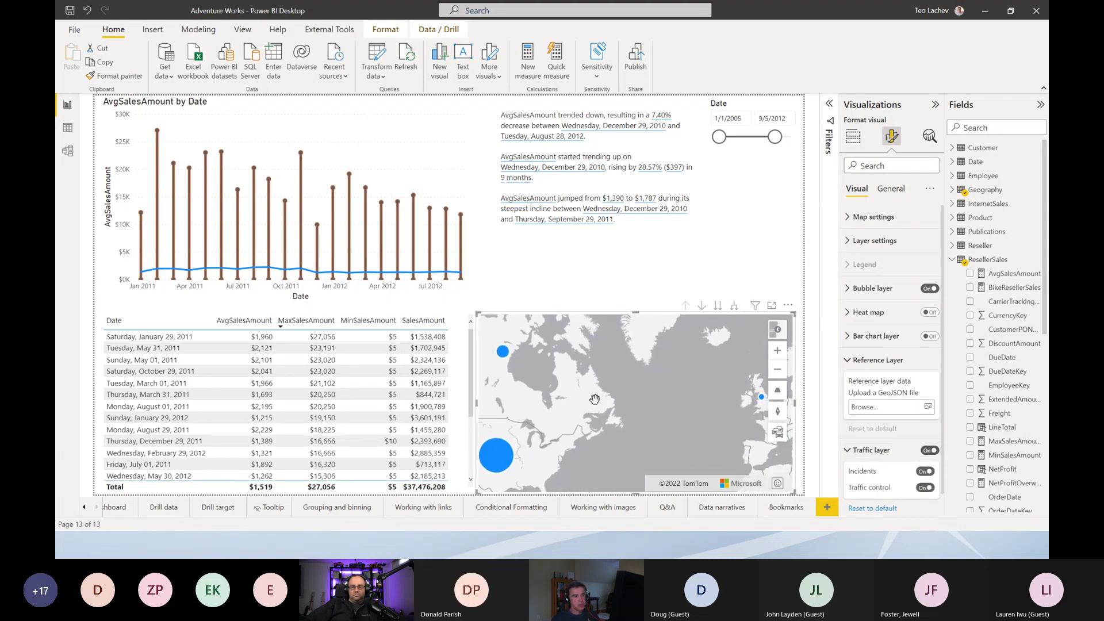
- Examine traffic flow and incidents on the map along the US East Coast, down to street level around New York
drag(589, 403, 698, 374)
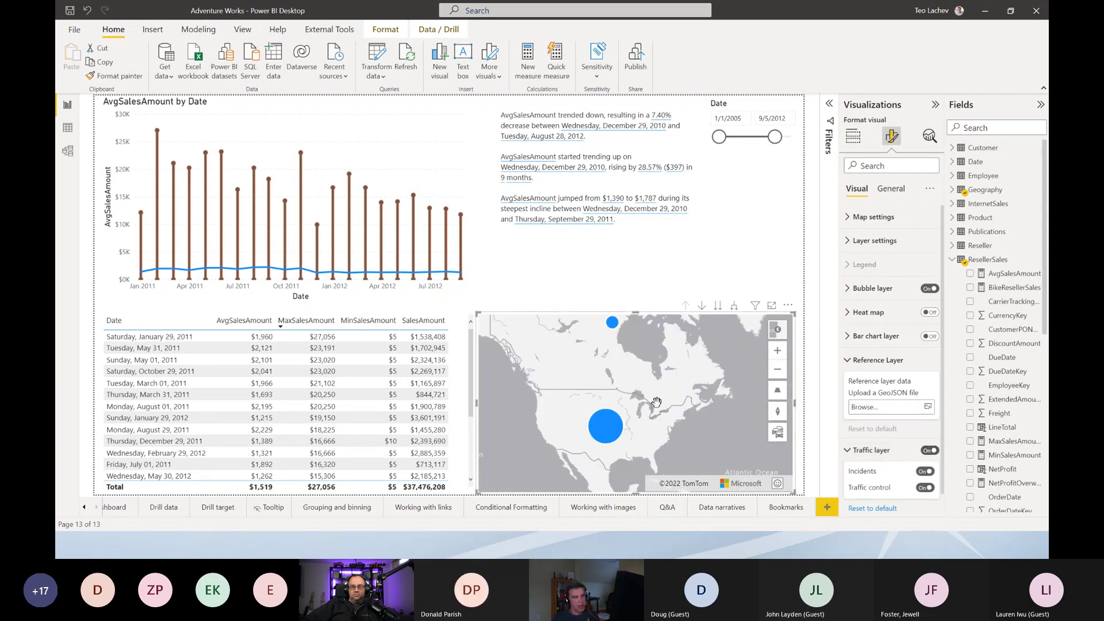
scroll(620, 409, up, 2)
drag(639, 422, 644, 403)
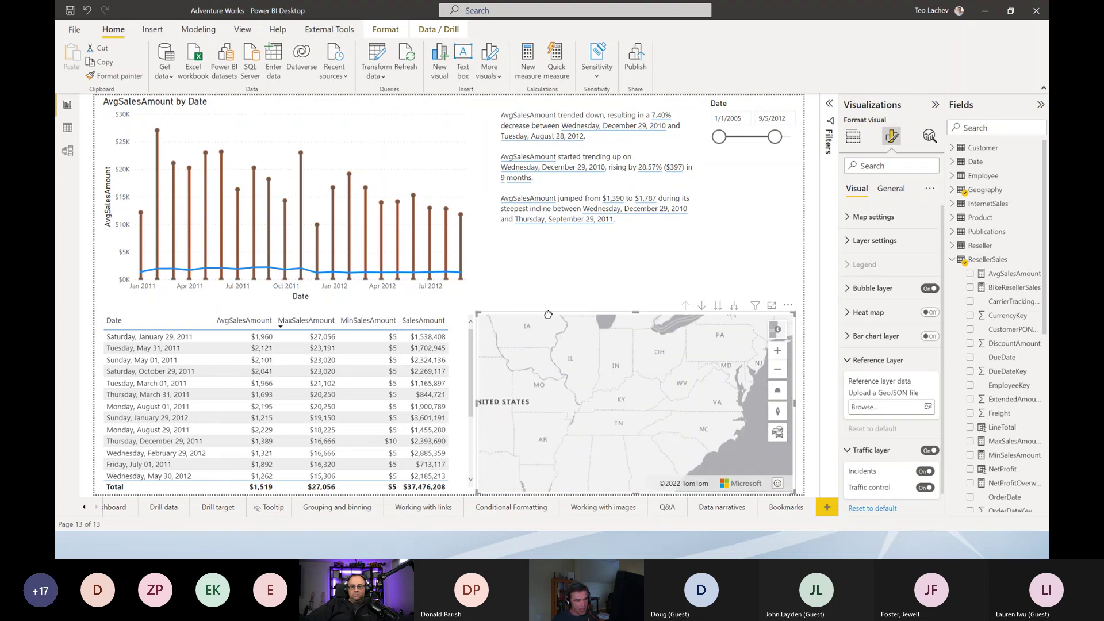
scroll(647, 397, up, 3)
scroll(648, 396, up, 2)
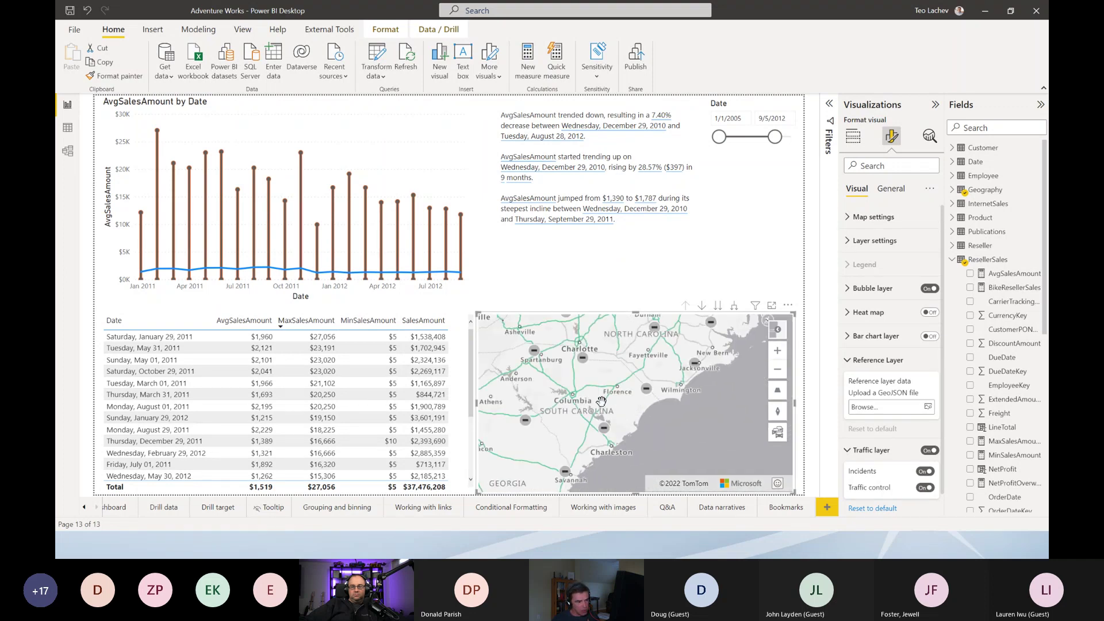
drag(652, 394, 625, 458)
scroll(624, 458, up, 2)
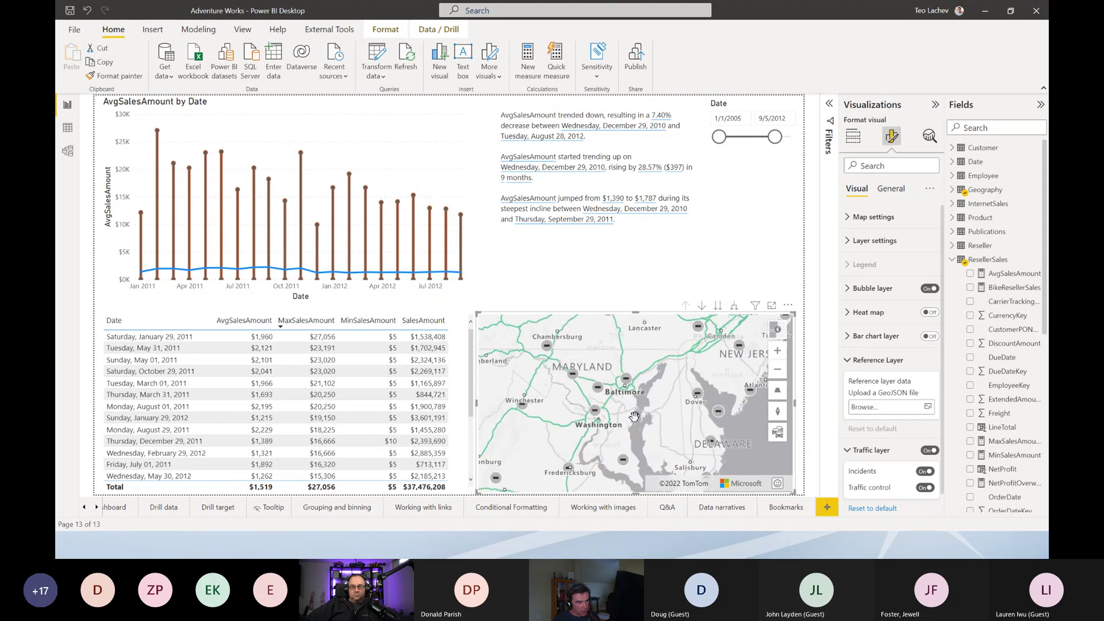
drag(661, 322, 632, 426)
drag(735, 386, 624, 417)
scroll(627, 416, up, 4)
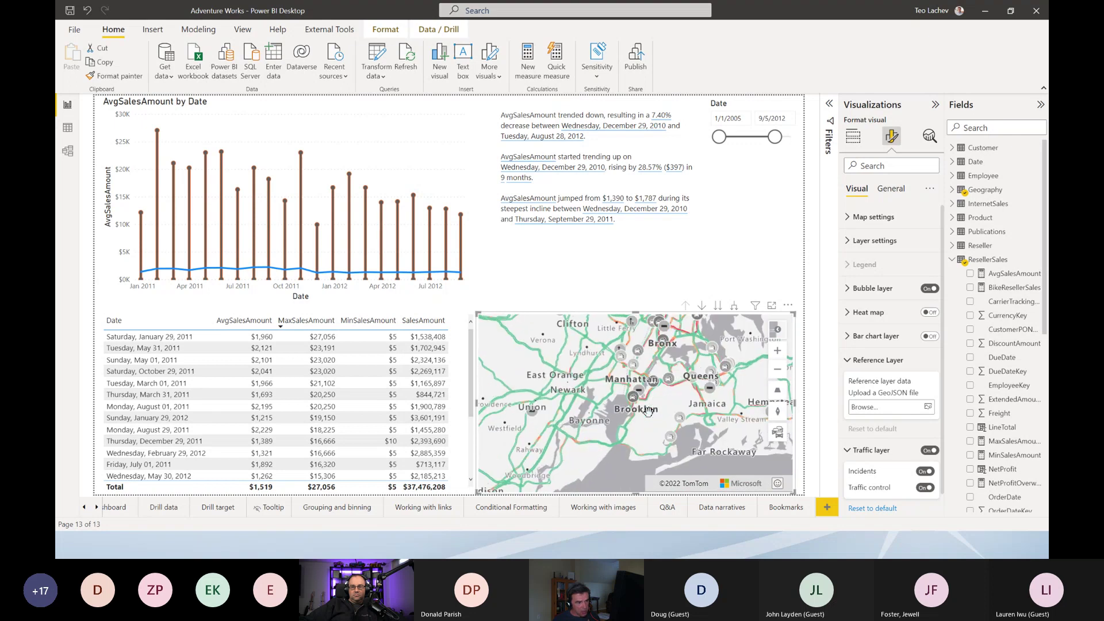
- Drill down on the United States bubble in the map to show sales by city
scroll(648, 410, down, 4)
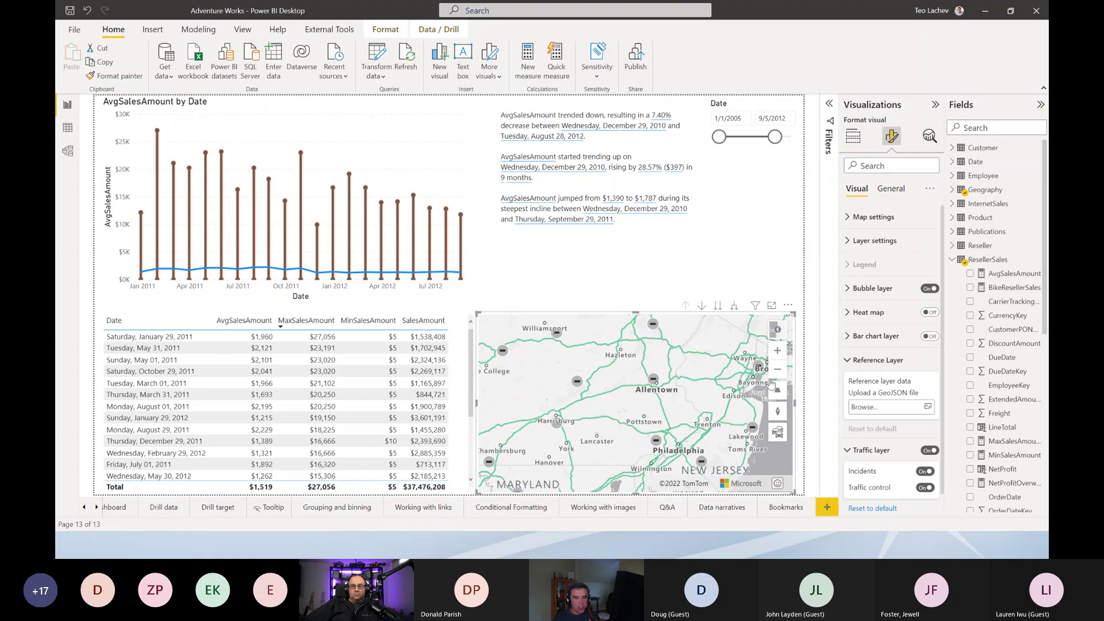
scroll(692, 407, down, 2)
scroll(692, 408, down, 3)
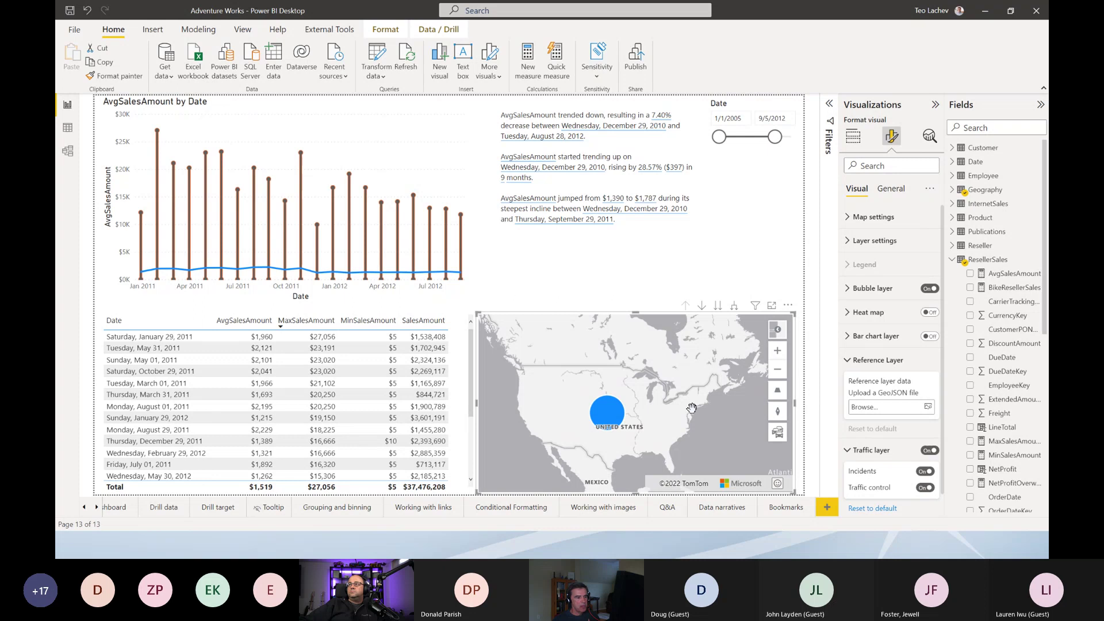
scroll(692, 408, up, 2)
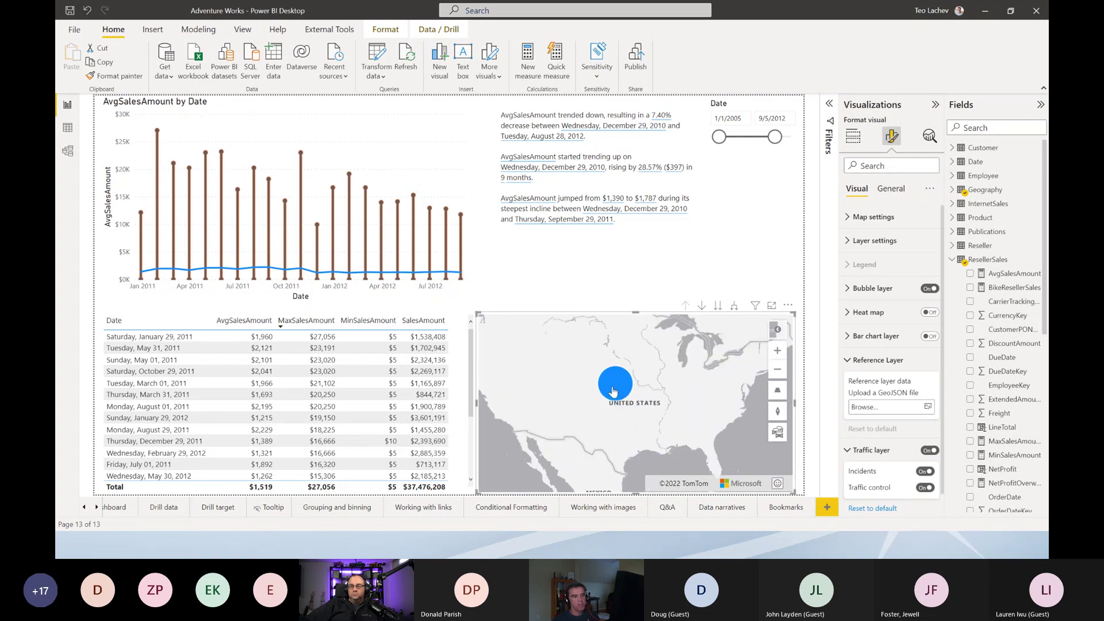
mouse_move(614, 391)
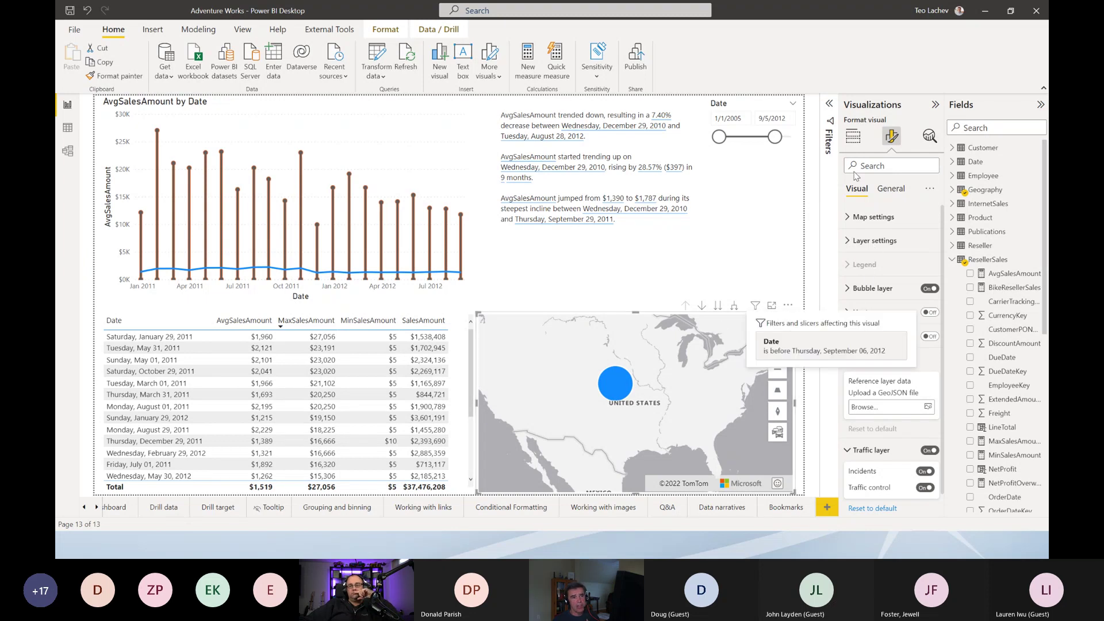
click(892, 190)
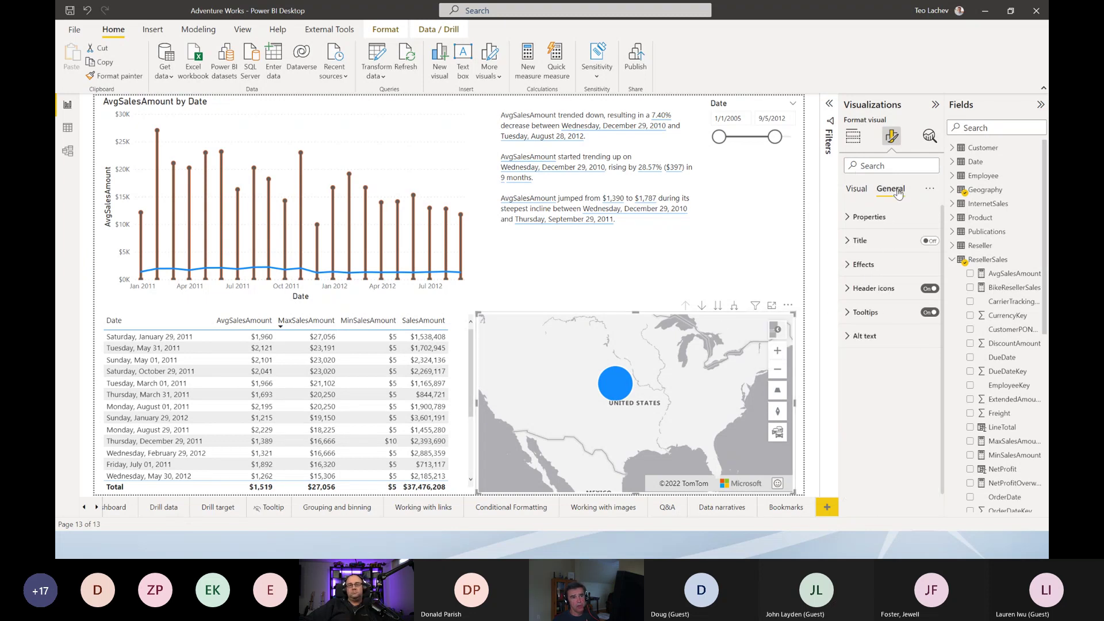
click(857, 143)
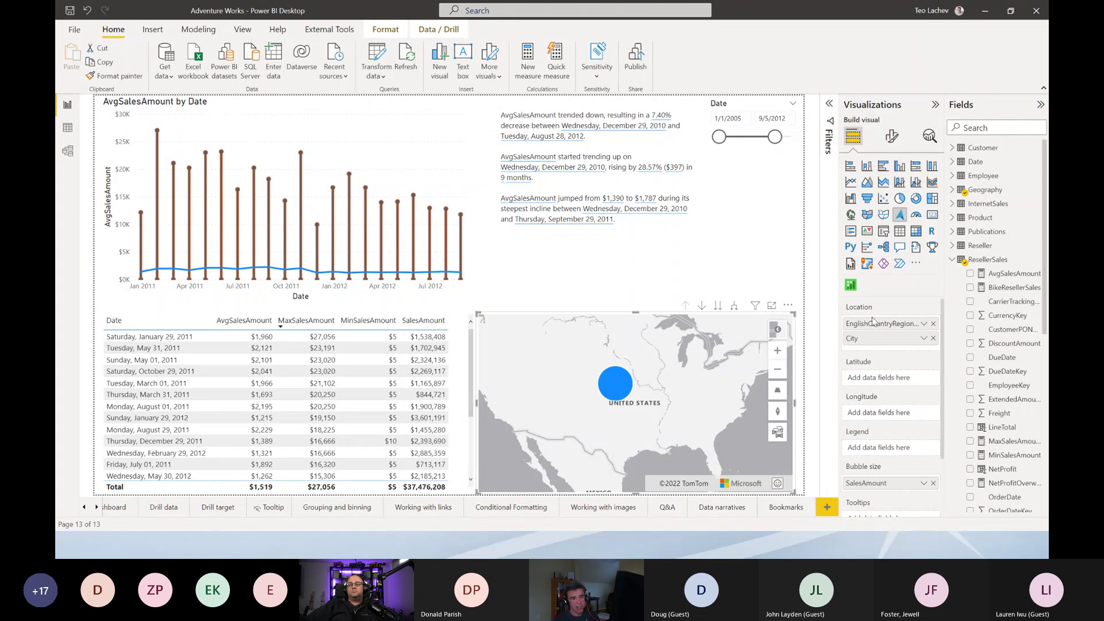
right_click(627, 383)
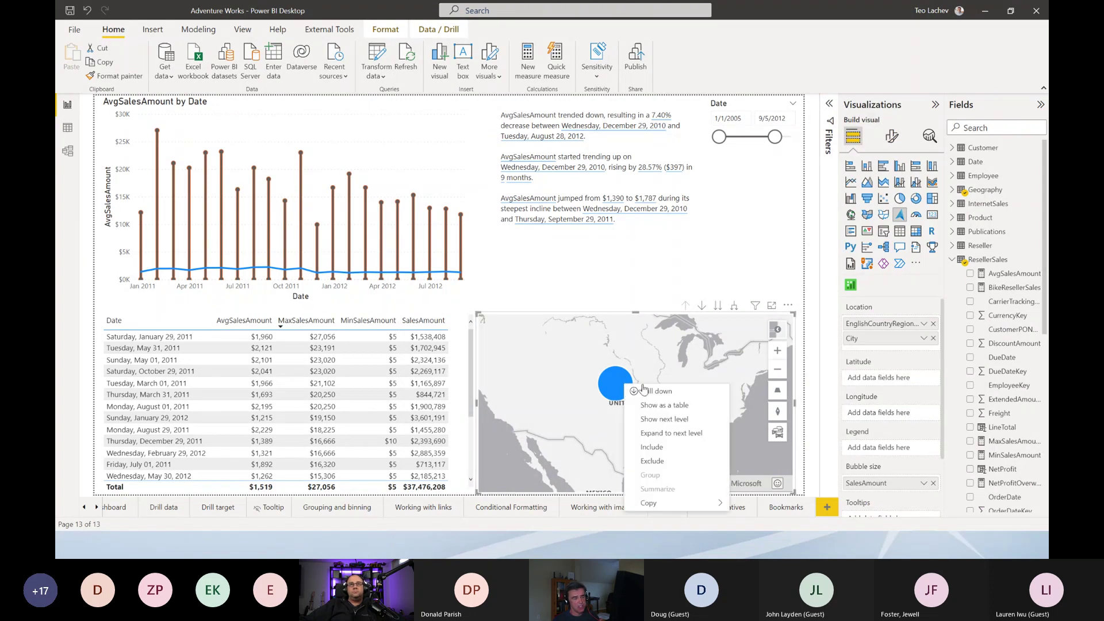
click(643, 386)
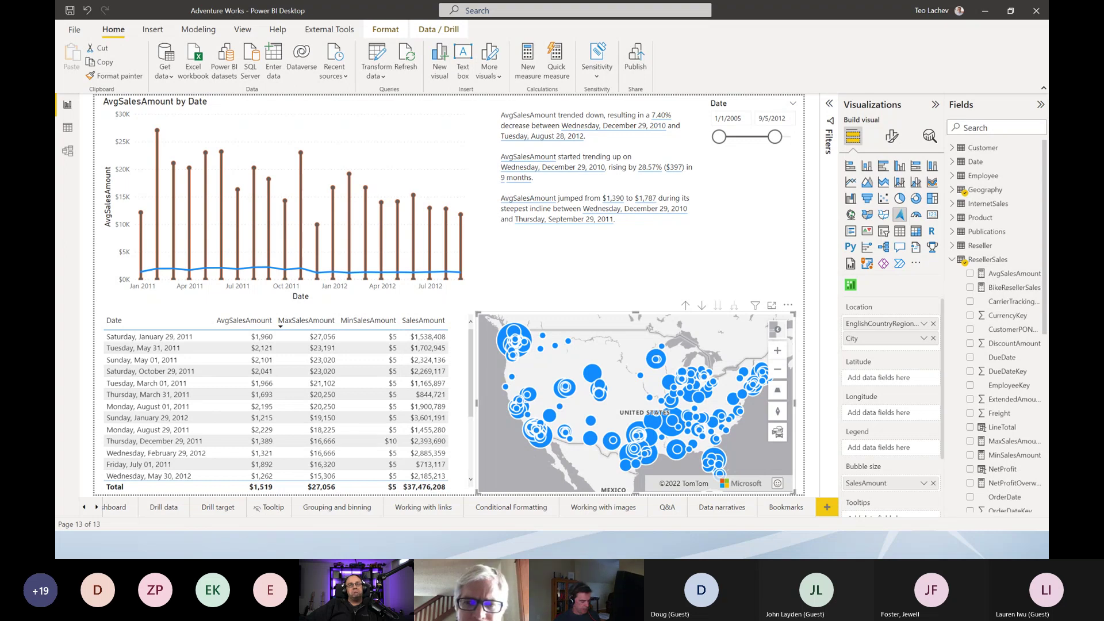
key(super)
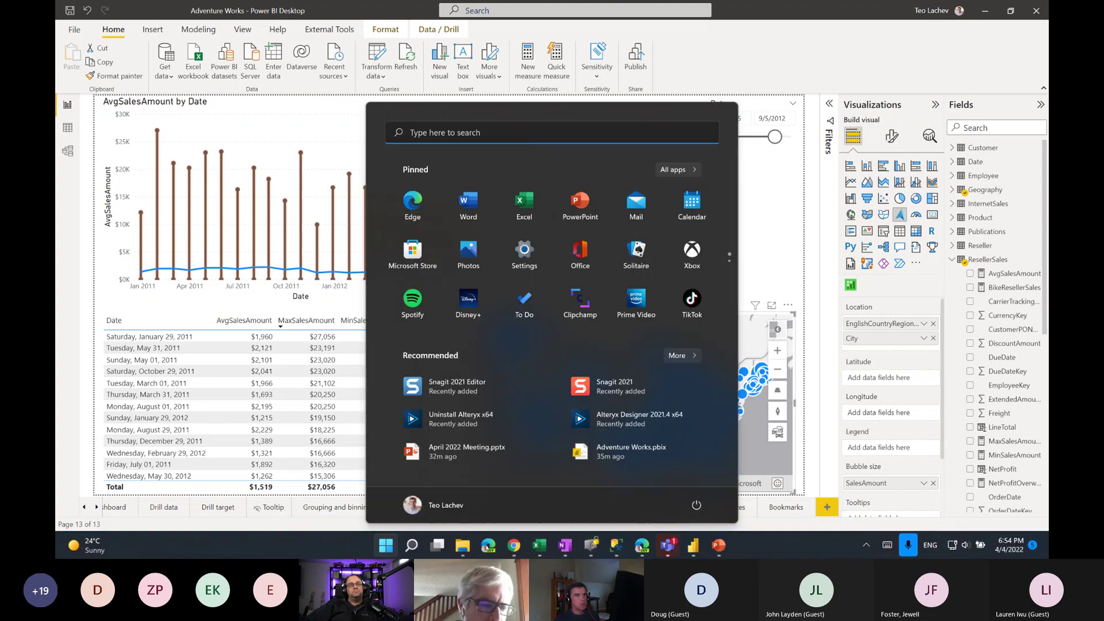
click(690, 71)
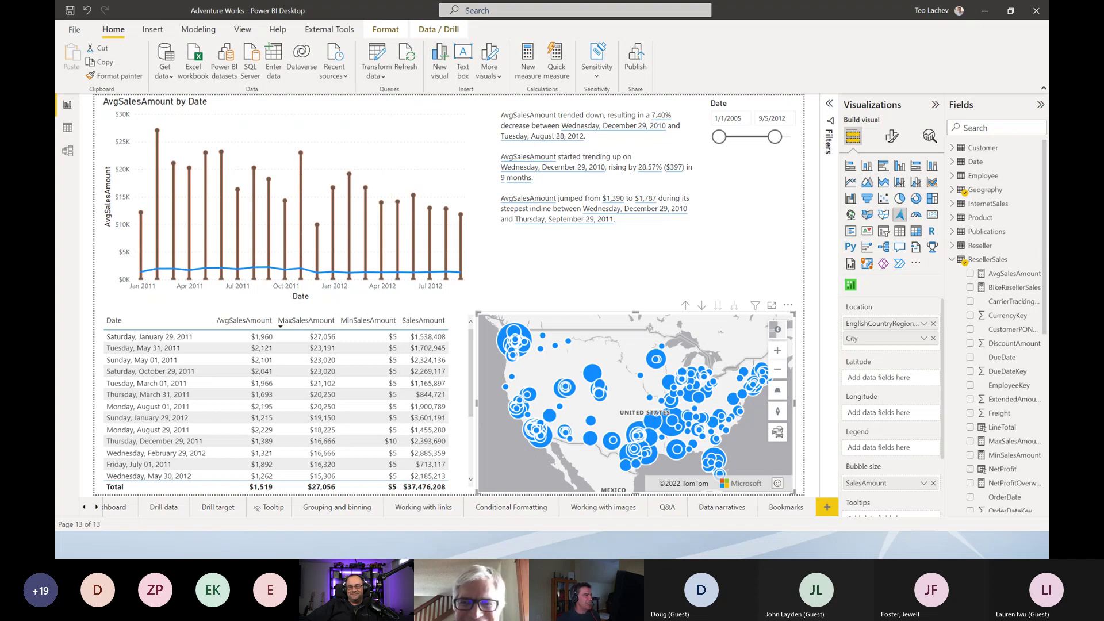
- Set the map's base style to Road
click(776, 330)
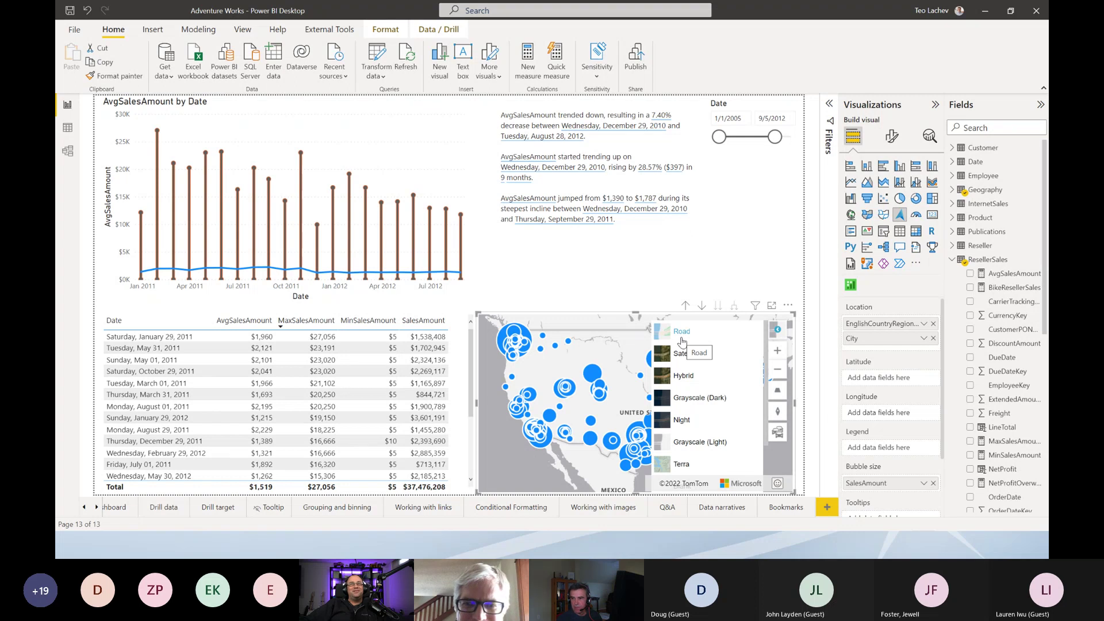
click(681, 332)
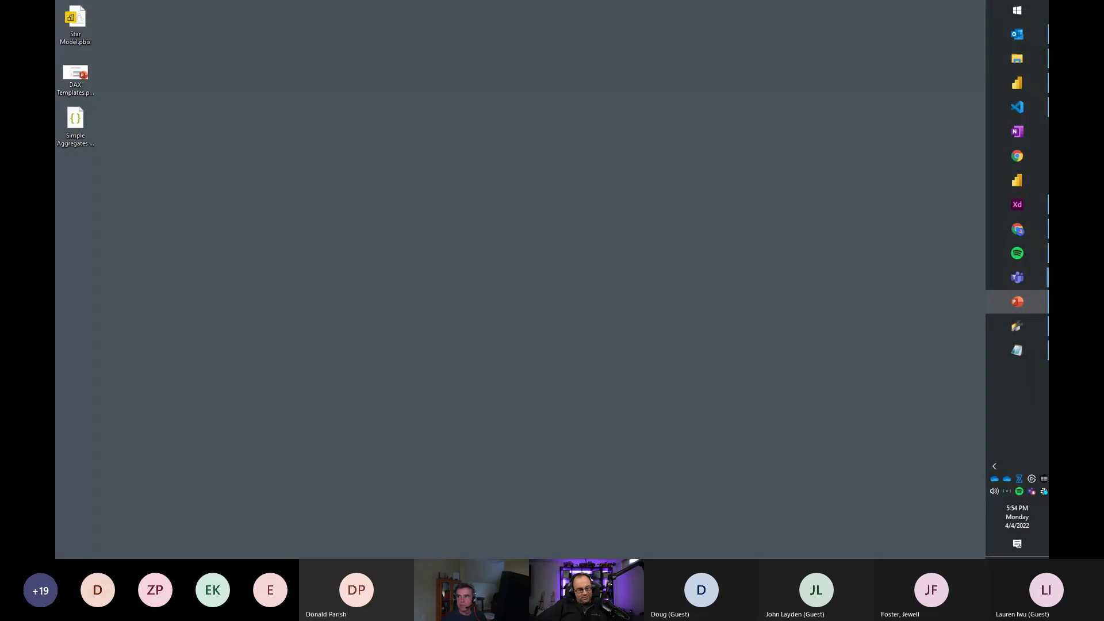
- Toggle the Spotify playback and switch to the PowerPoint slide show on the DAX Templates slide
key(XF86AudioRaiseVolume)
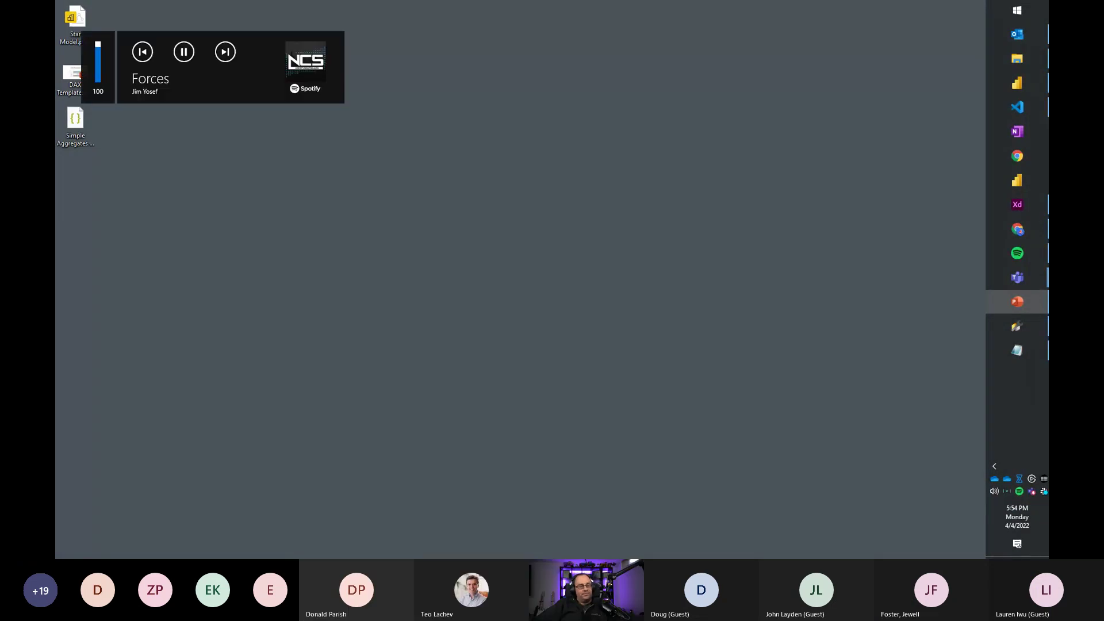
key(XF86AudioPlay)
key(alt+Tab)
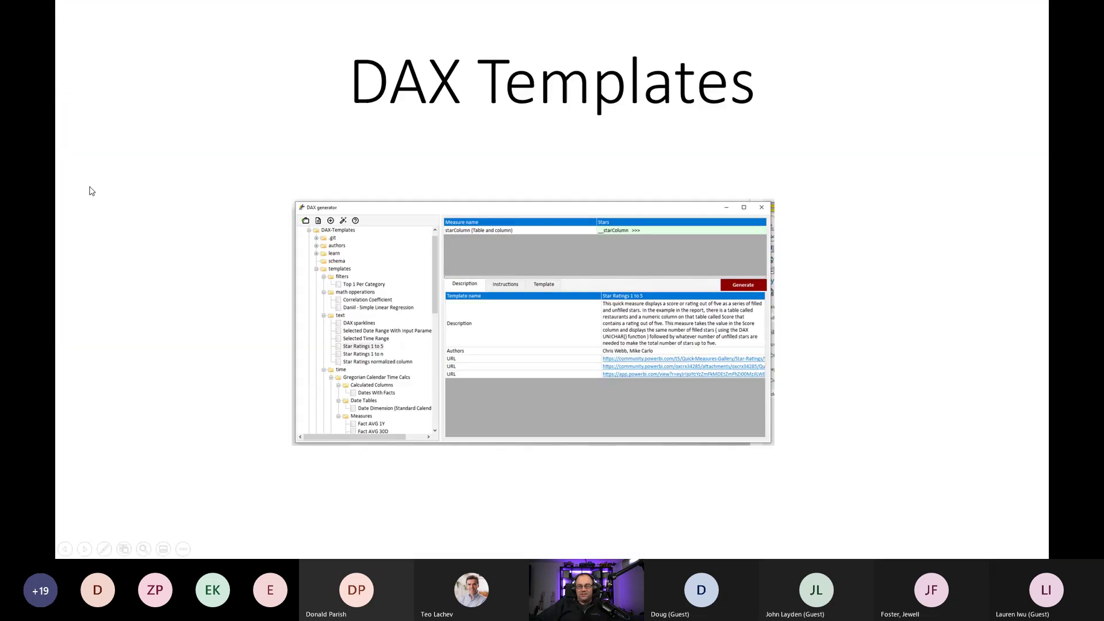